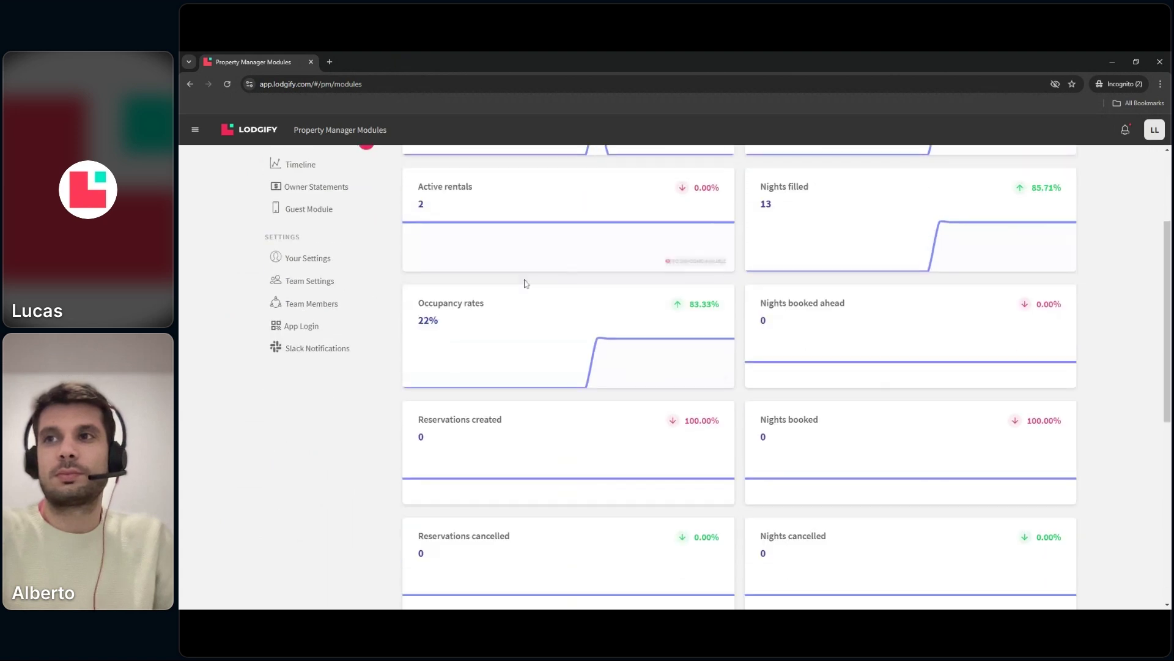
Review the Control center metric cards, down to channel revenue and nights per channel
scroll(543, 340, "down", 4)
scroll(542, 340, "down", 3)
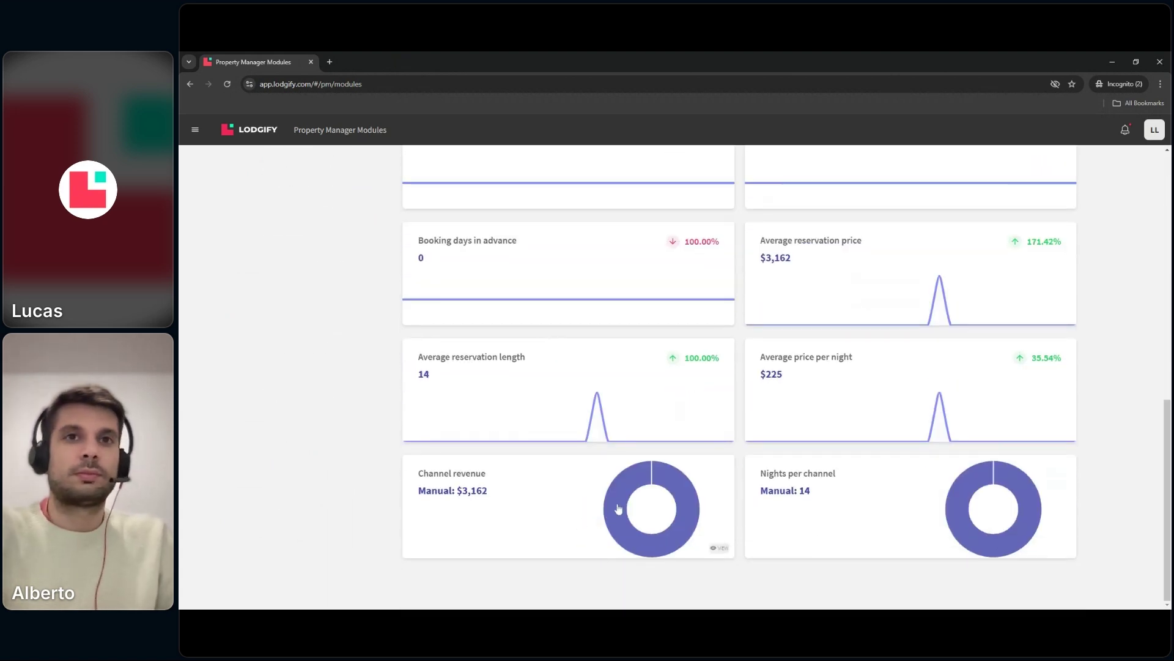
scroll(571, 504, "up", 2)
scroll(571, 504, "down", 2)
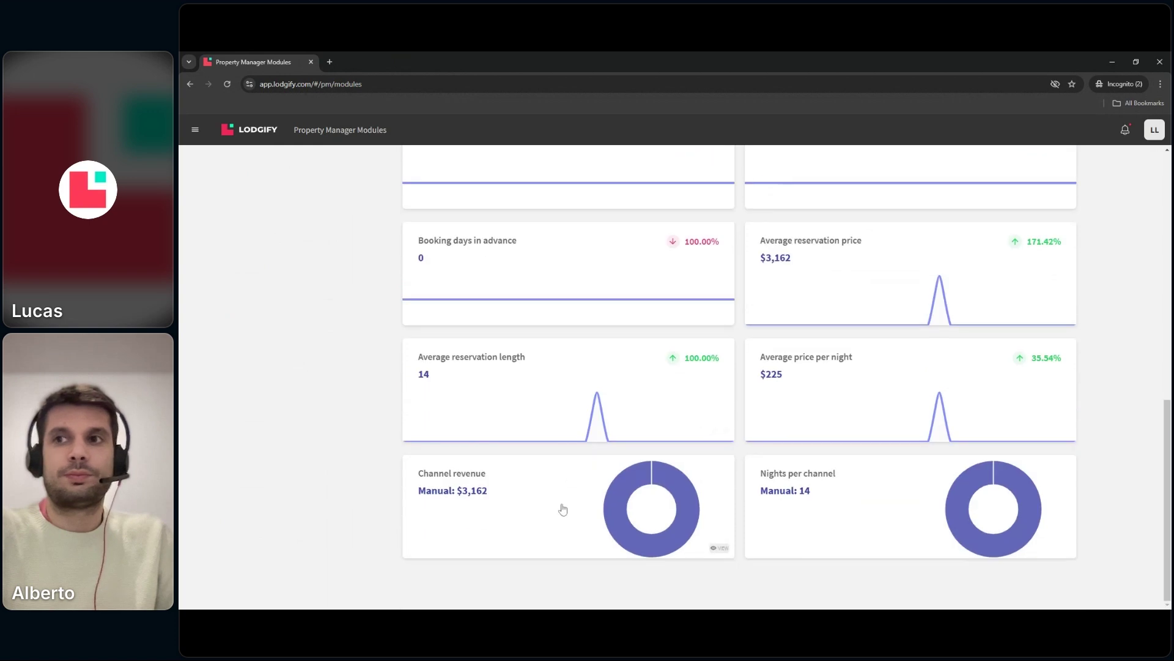
scroll(563, 511, "up", 9)
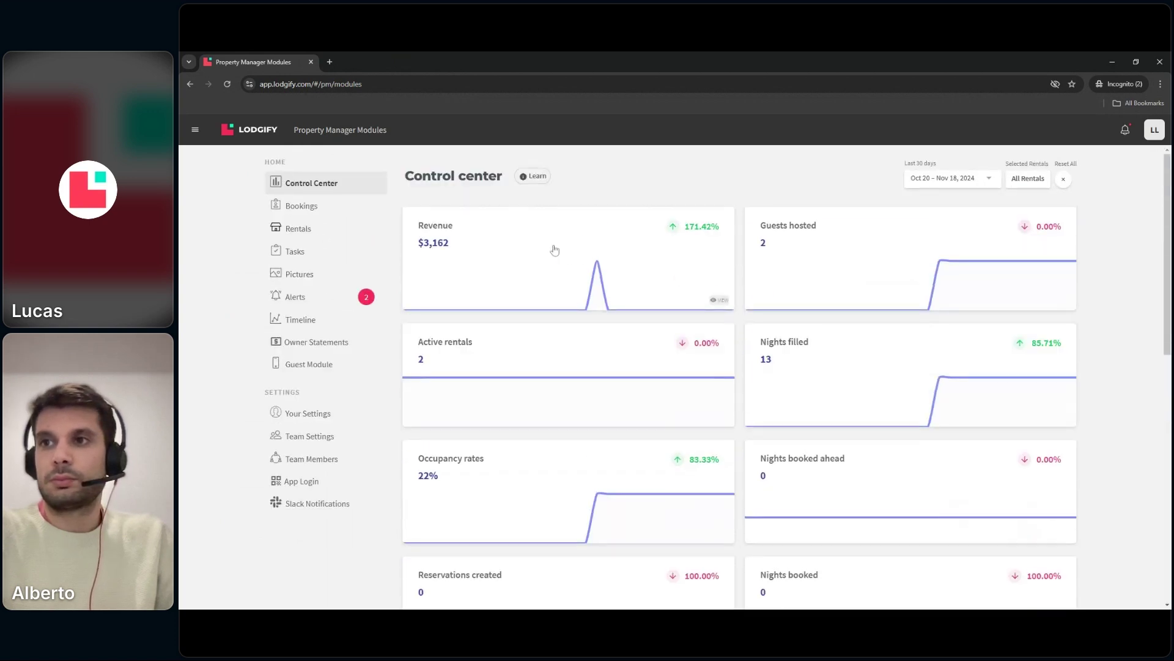
Open the Revenue report and review its chart, period comparison, daily breakout and figures by rental
left_click(561, 255)
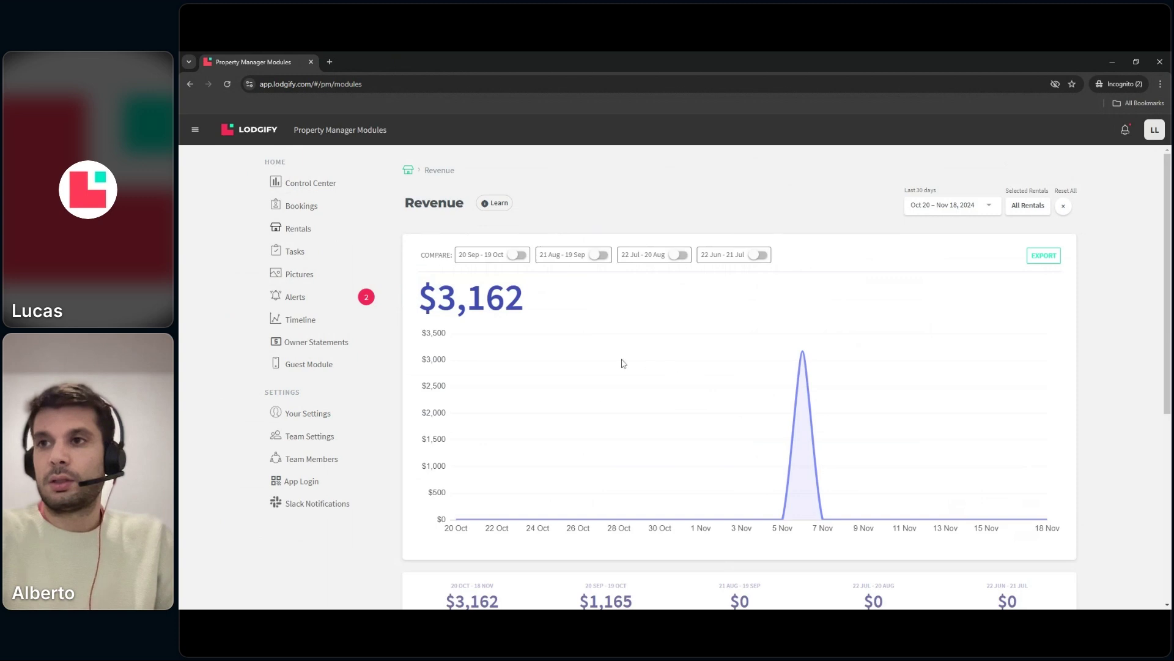
scroll(624, 363, "down", 1)
scroll(619, 343, "down", 1)
scroll(619, 344, "down", 4)
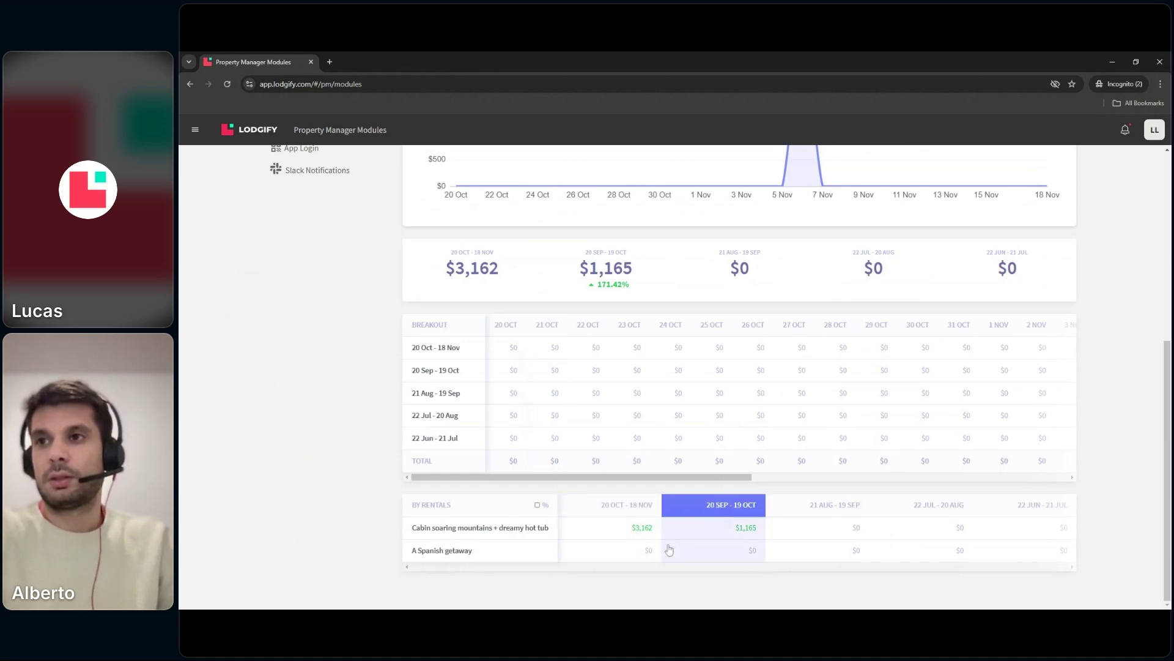
scroll(328, 320, "up", 6)
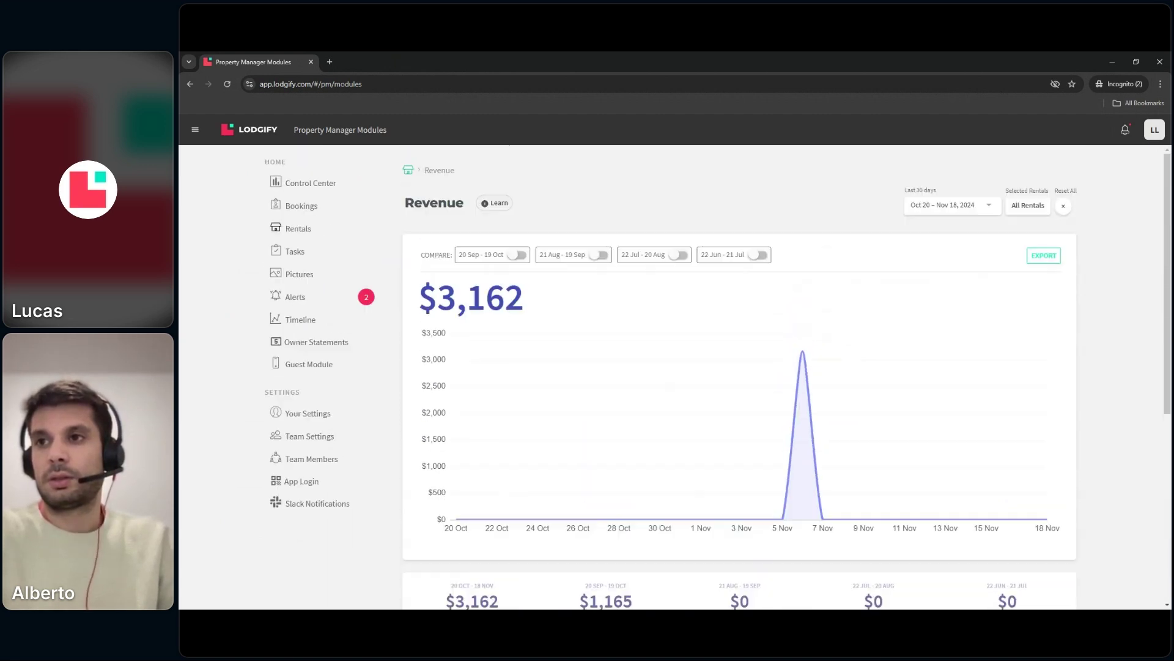
Leave the Revenue report and view the list of team members with their roles
left_click(414, 173)
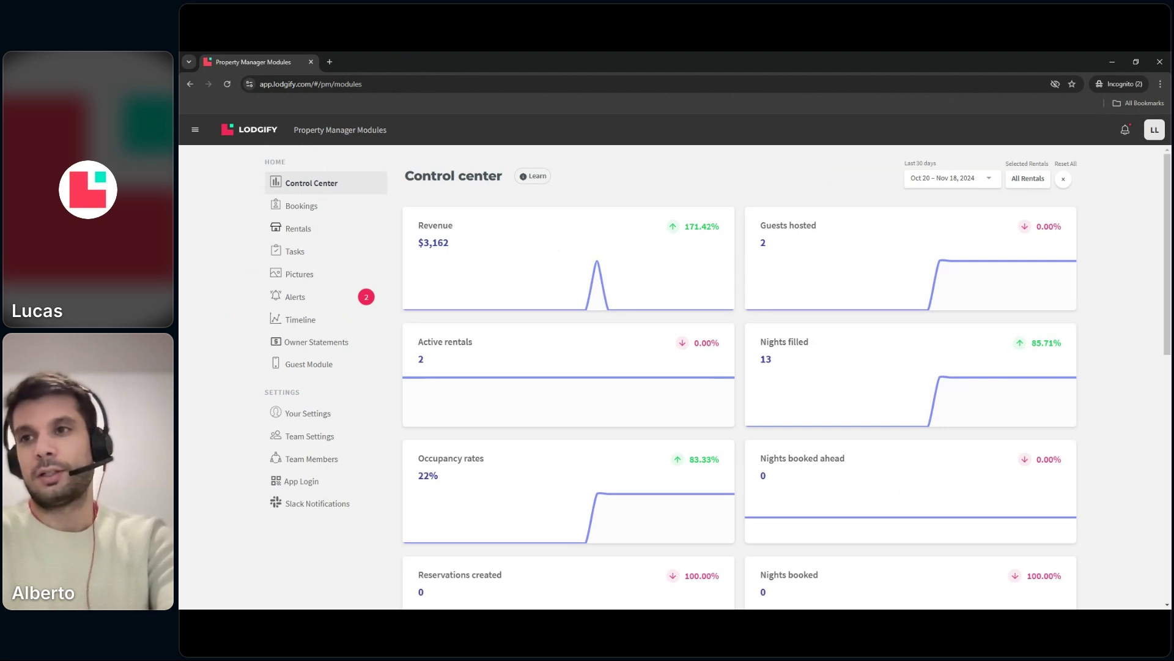
left_click(308, 460)
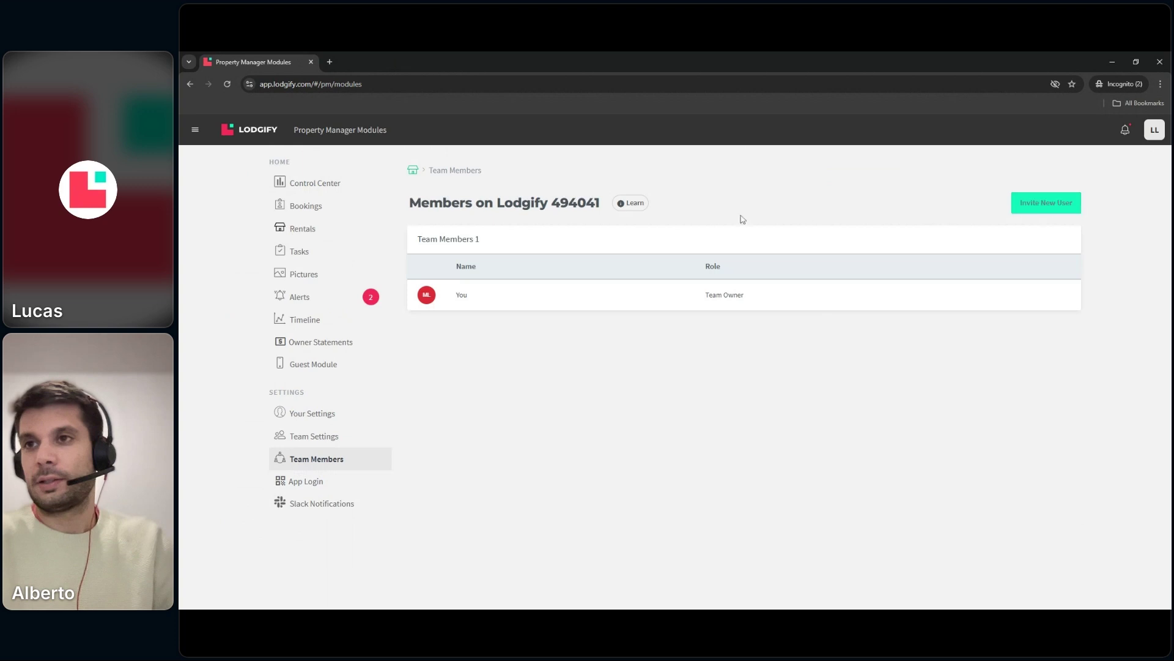
Draft a calendar task "change the lightbulb" for the Cabin soaring mountains rental on Nov 24, 2024, and discard it
left_click(303, 251)
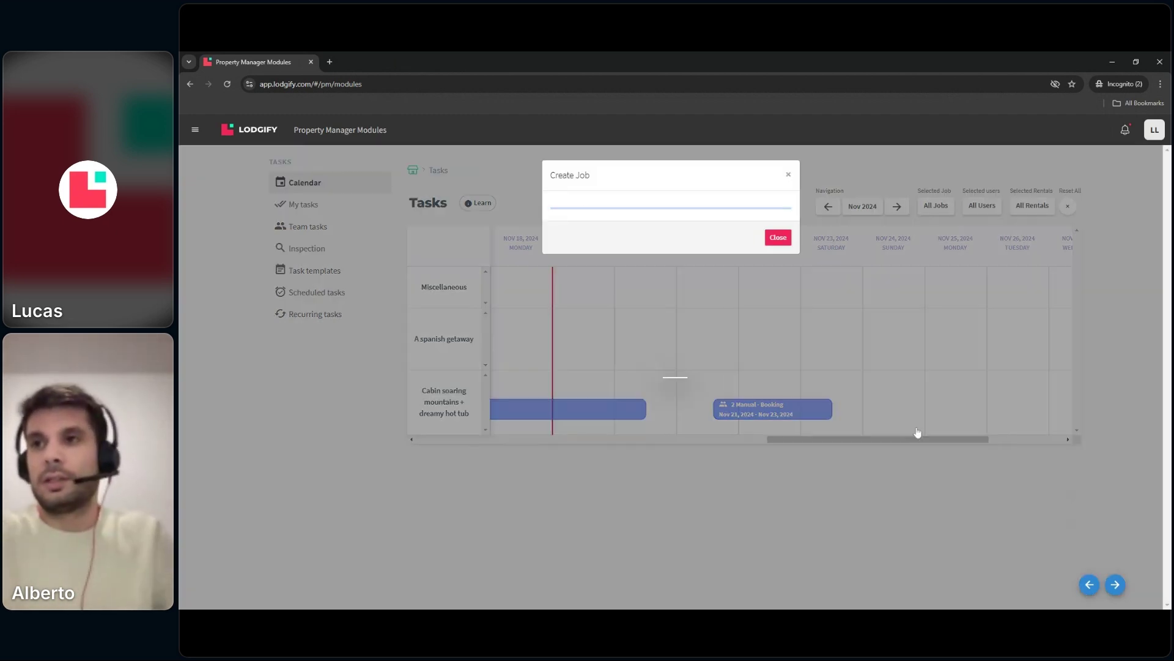
left_click(918, 427)
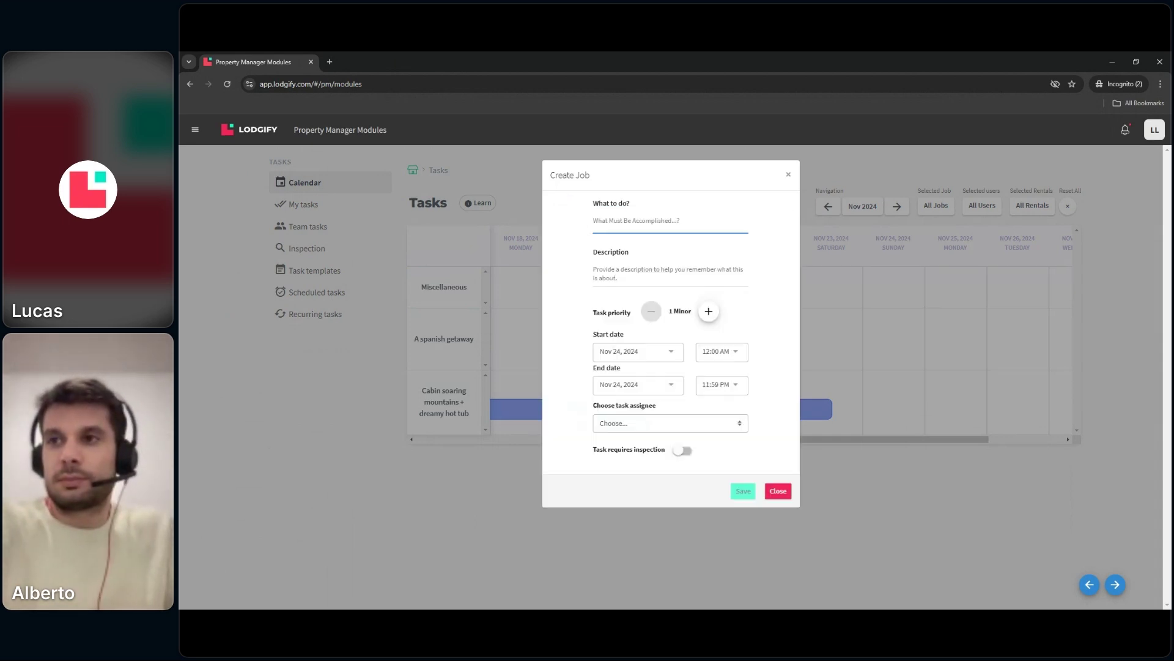
type("chan")
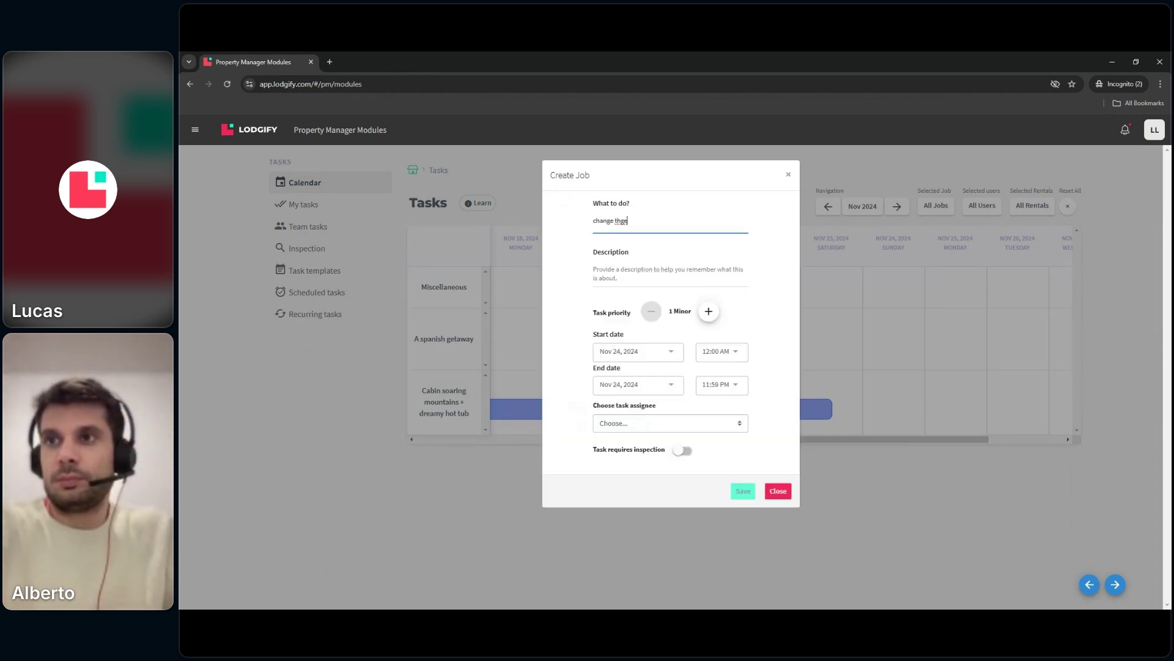
type("ge the lightbulb")
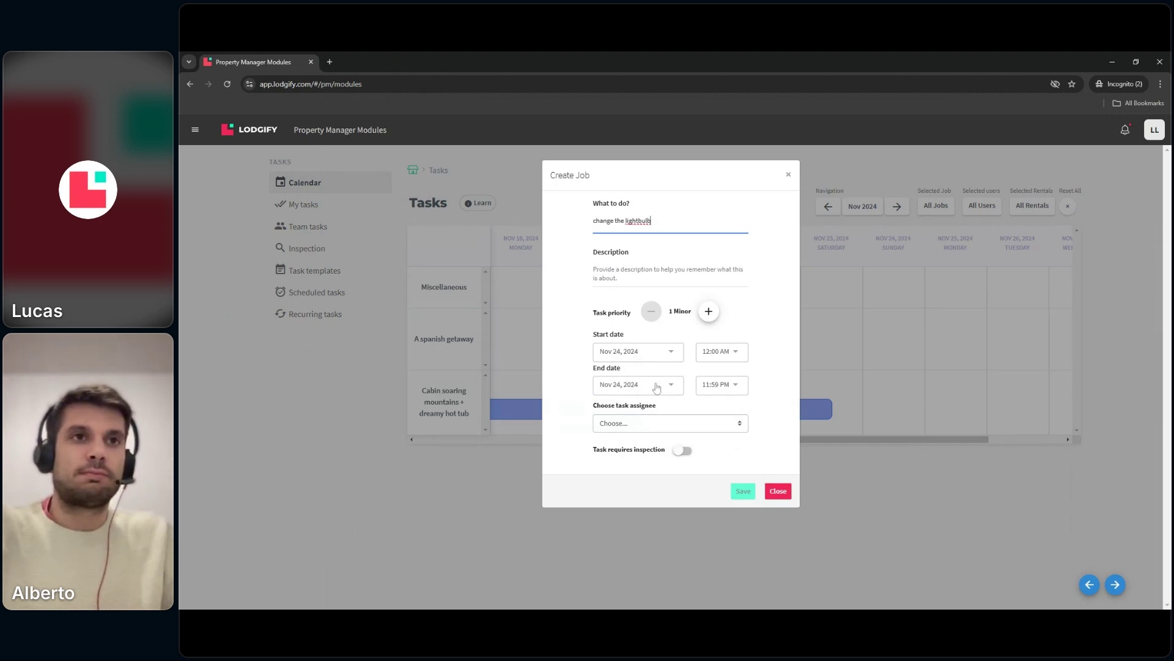
left_click(789, 176)
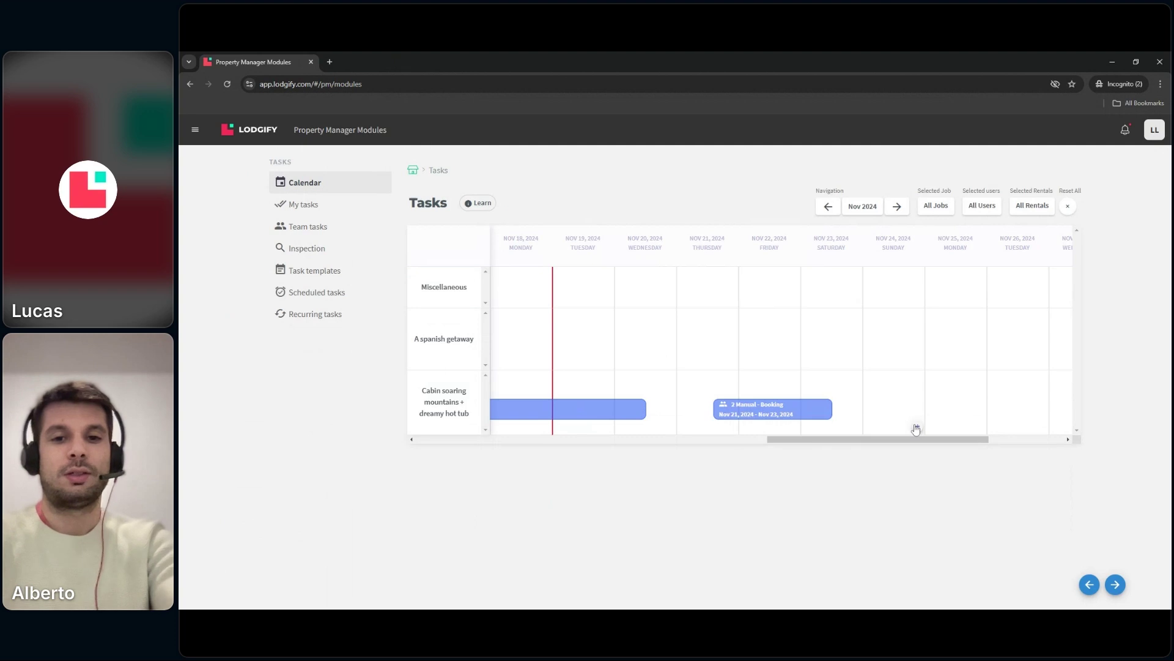
Open the scheduled tasks and try to create a new scheduled job
left_click(303, 296)
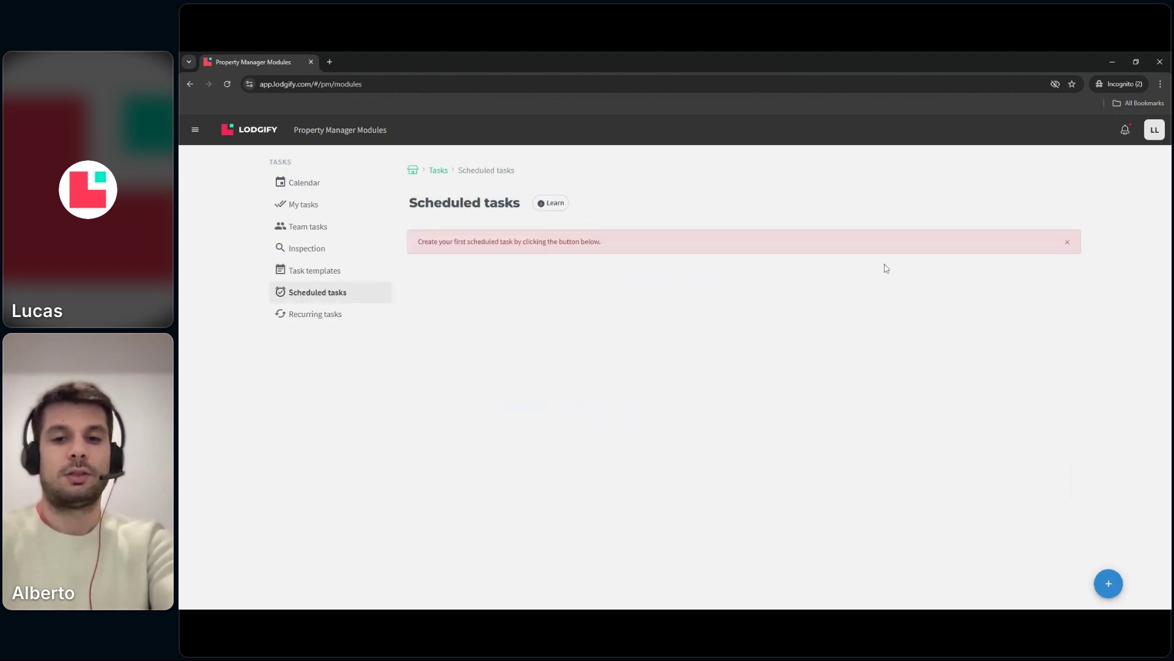
left_click(1108, 583)
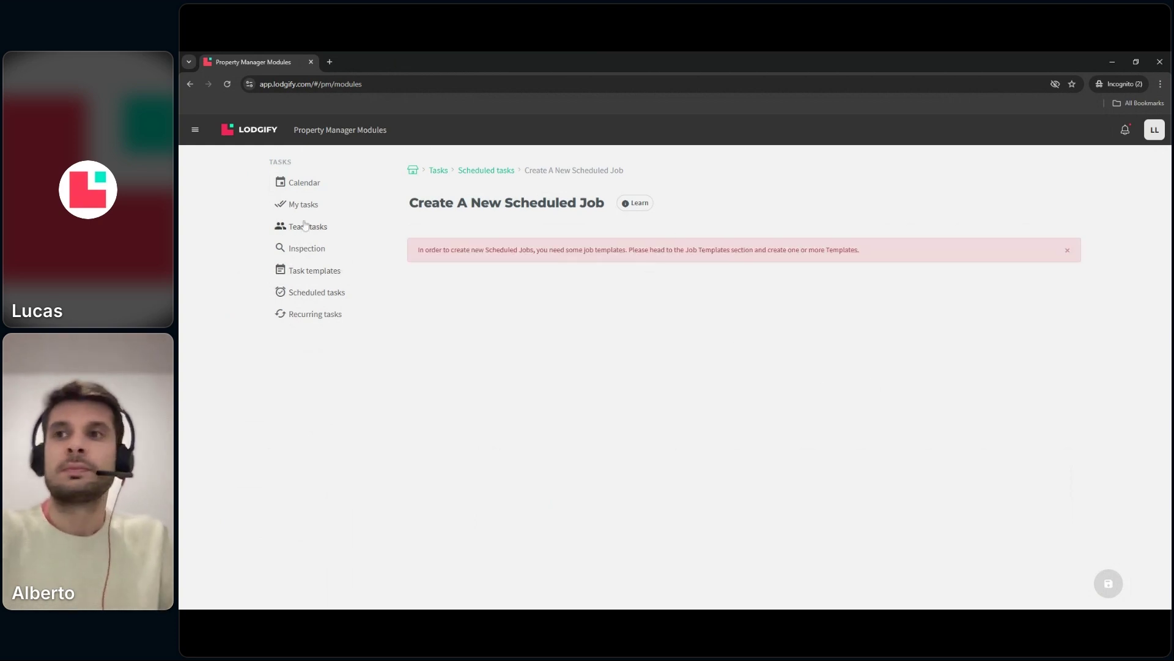
Start a new task template with the job name "Cleaning" and the description "test"
left_click(309, 273)
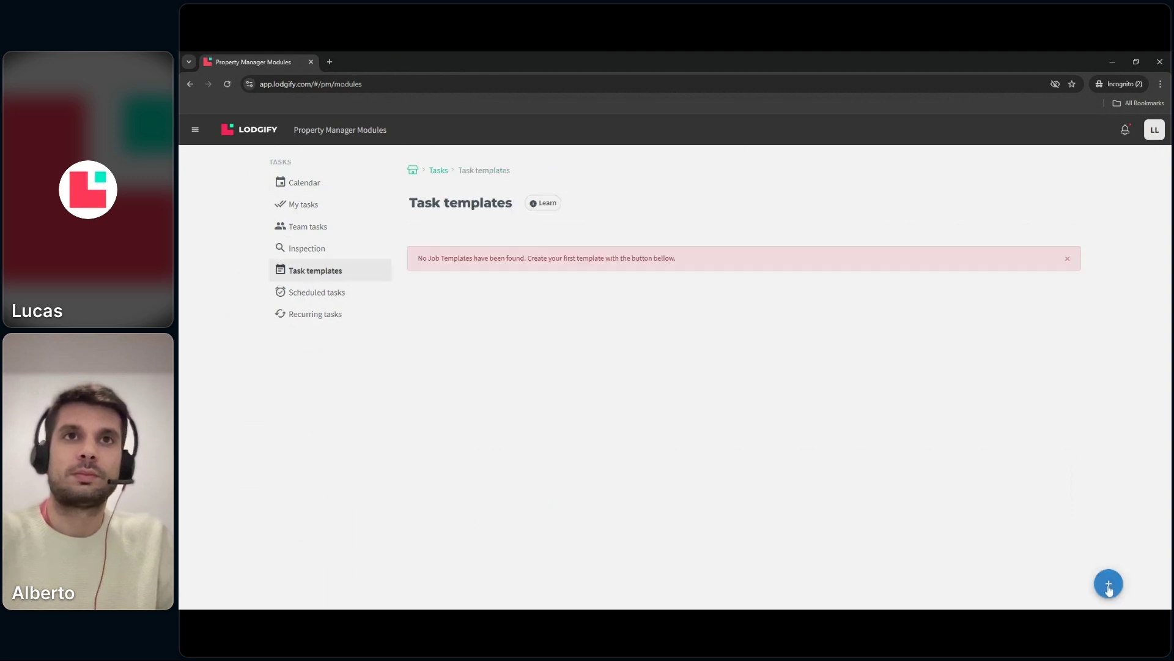
left_click(1108, 583)
left_click(481, 293)
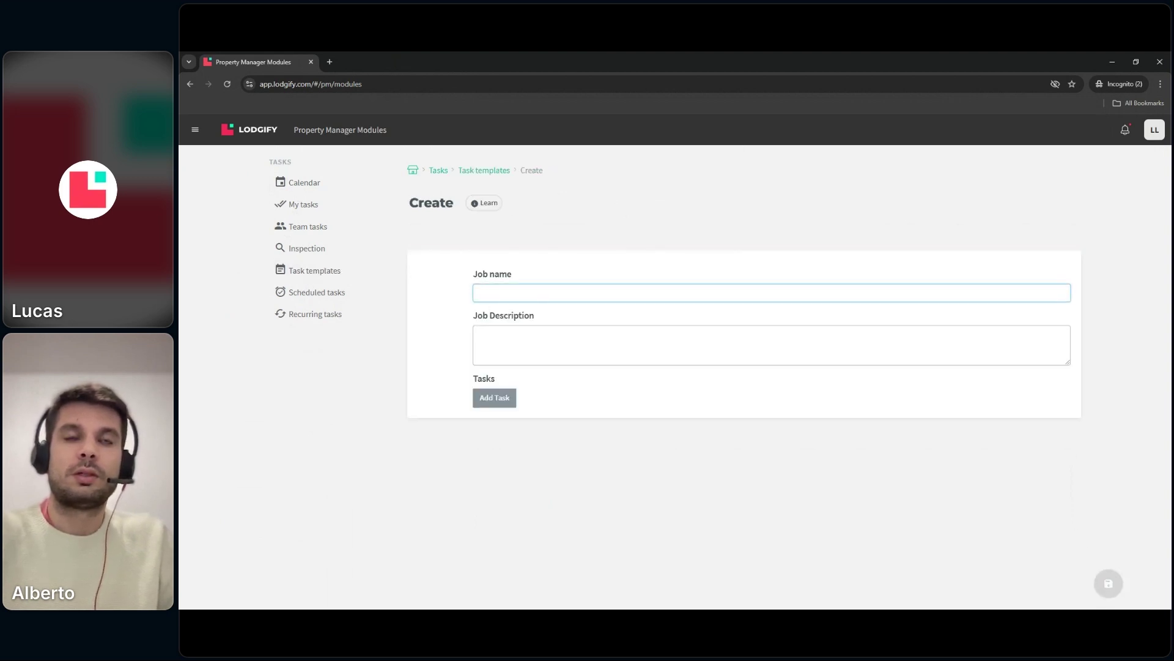
type("CLea")
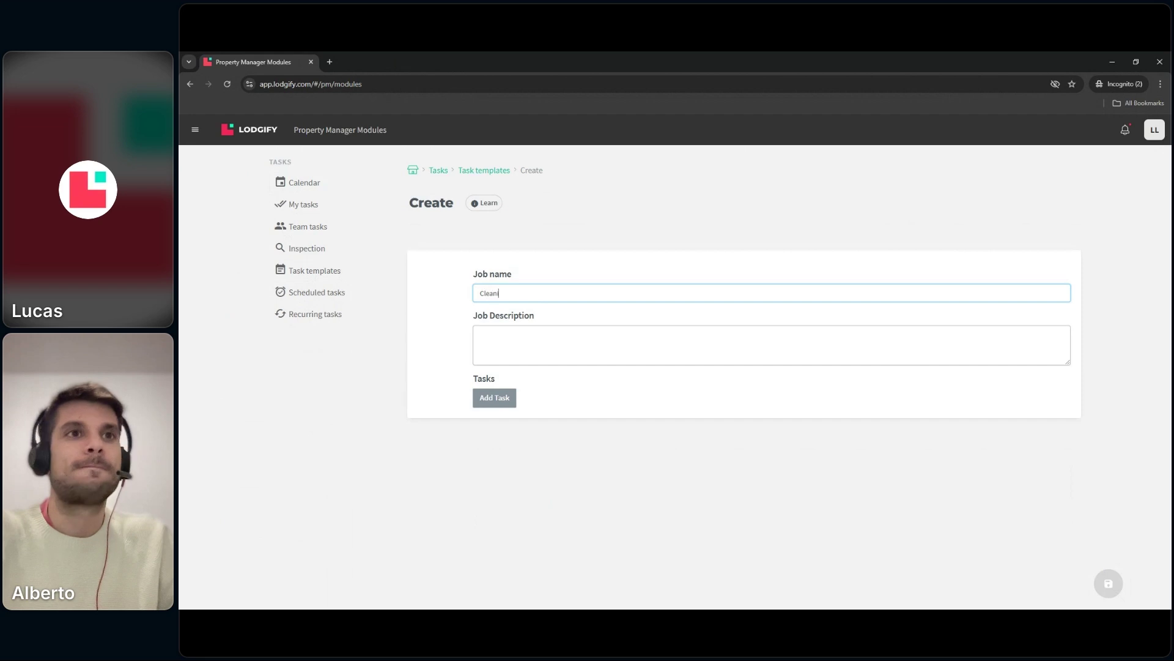
left_click(481, 335)
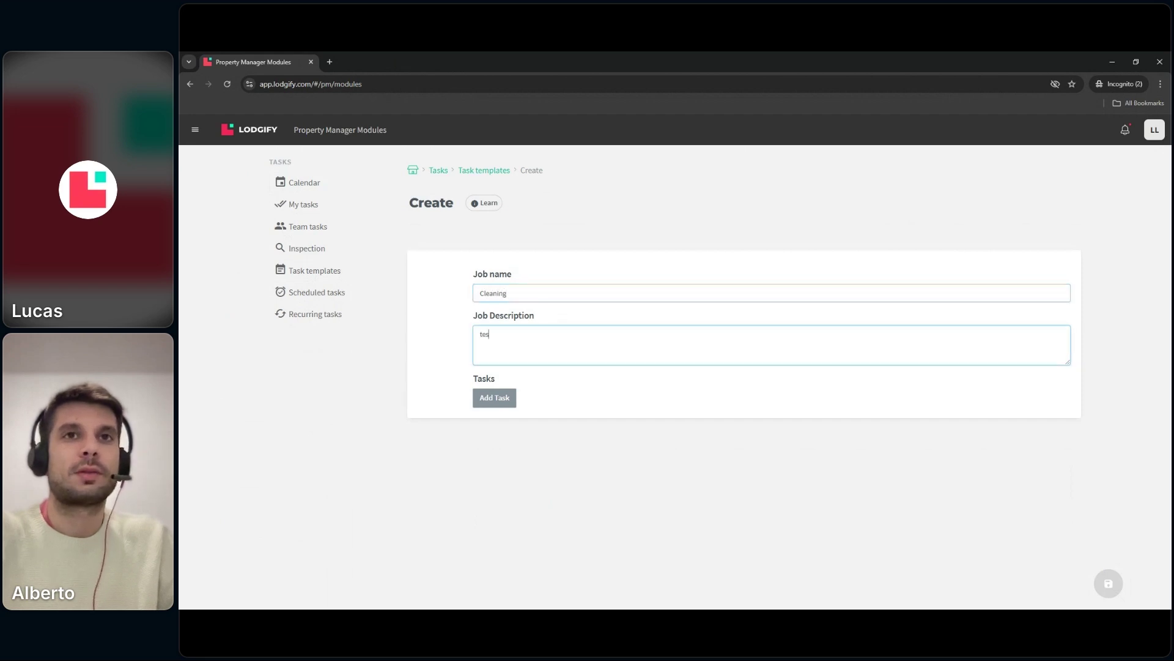
Add a task titled "clean the bathroom" and a second blank task to the Cleaning template
left_click(506, 397)
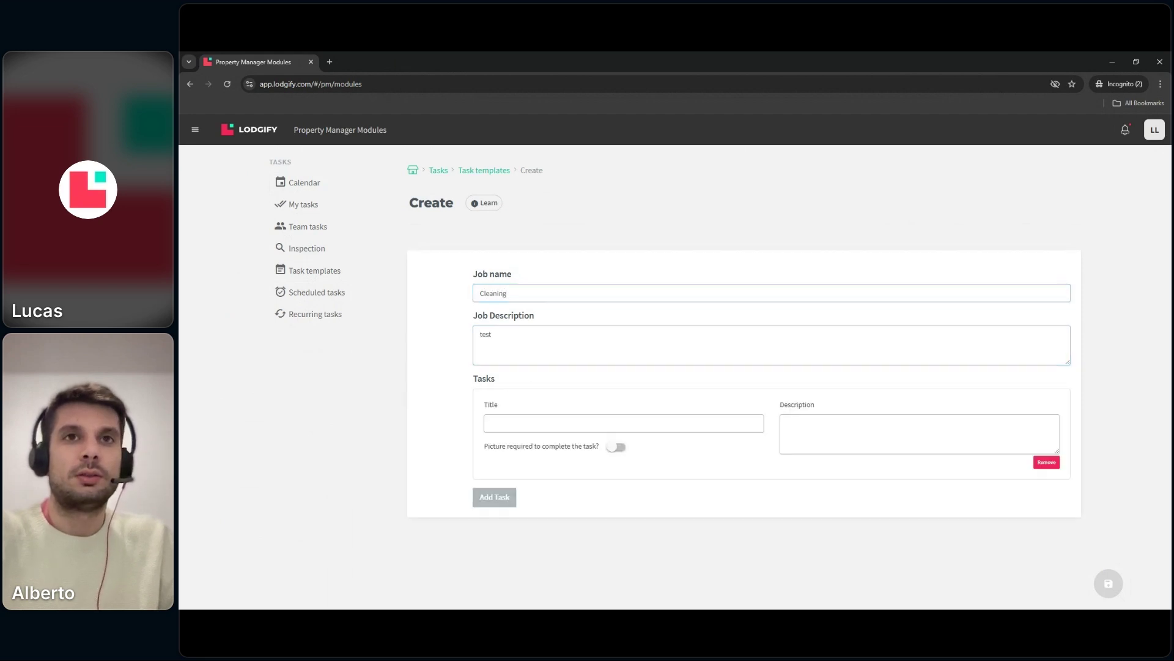
type("clean the bathroom")
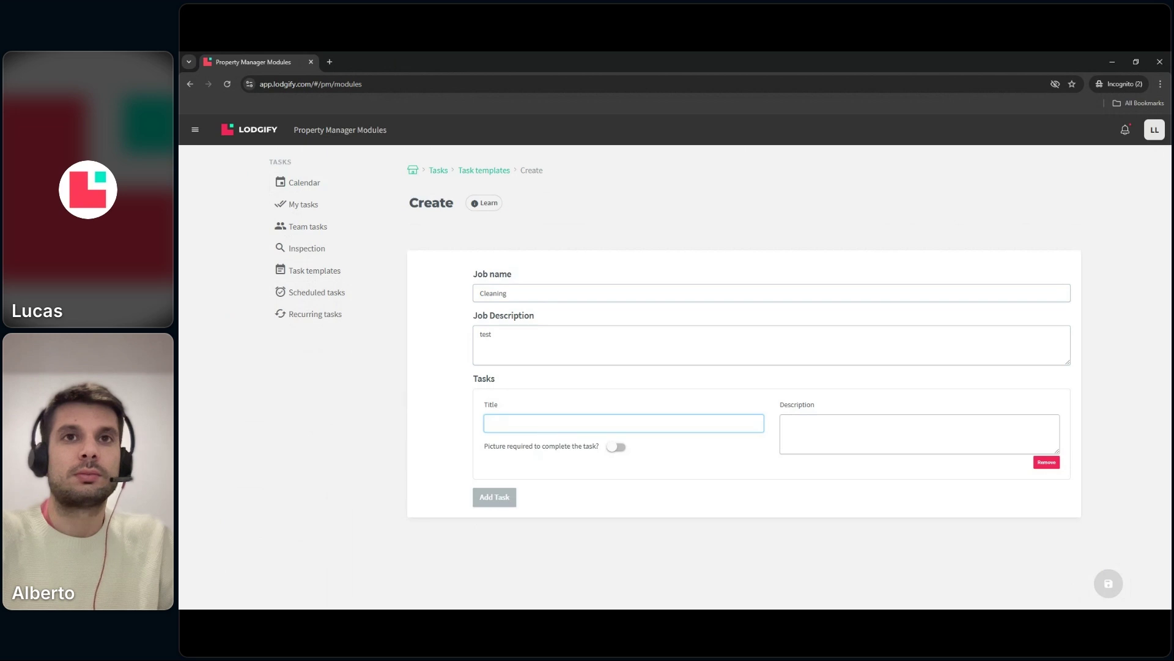
key("Return")
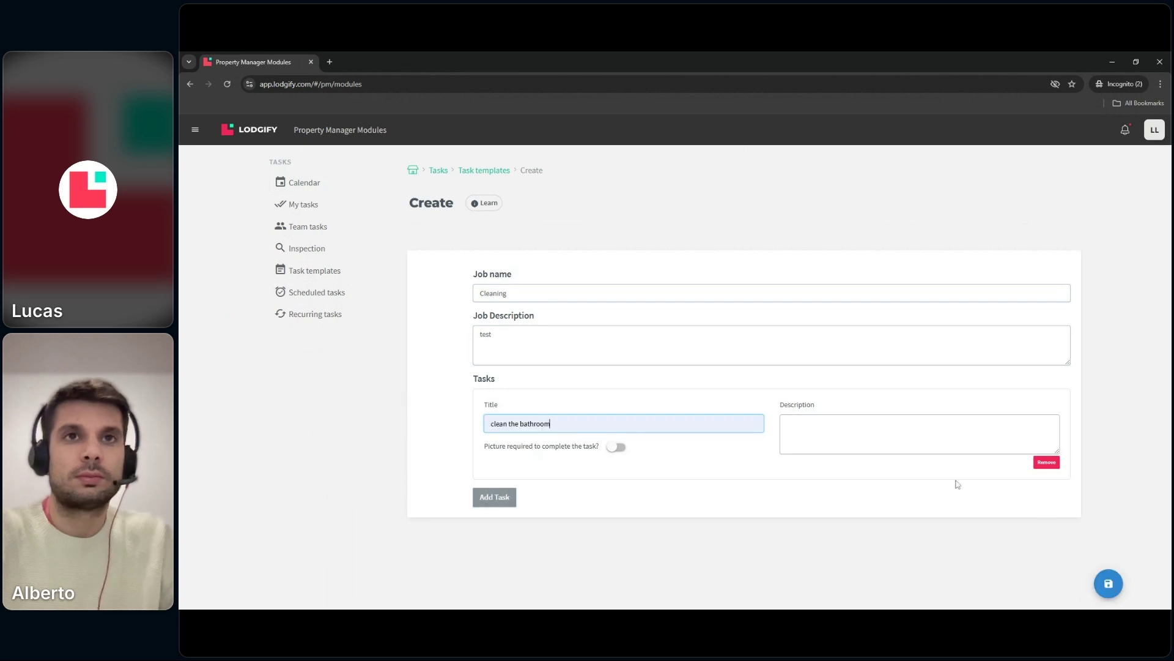
left_click(495, 497)
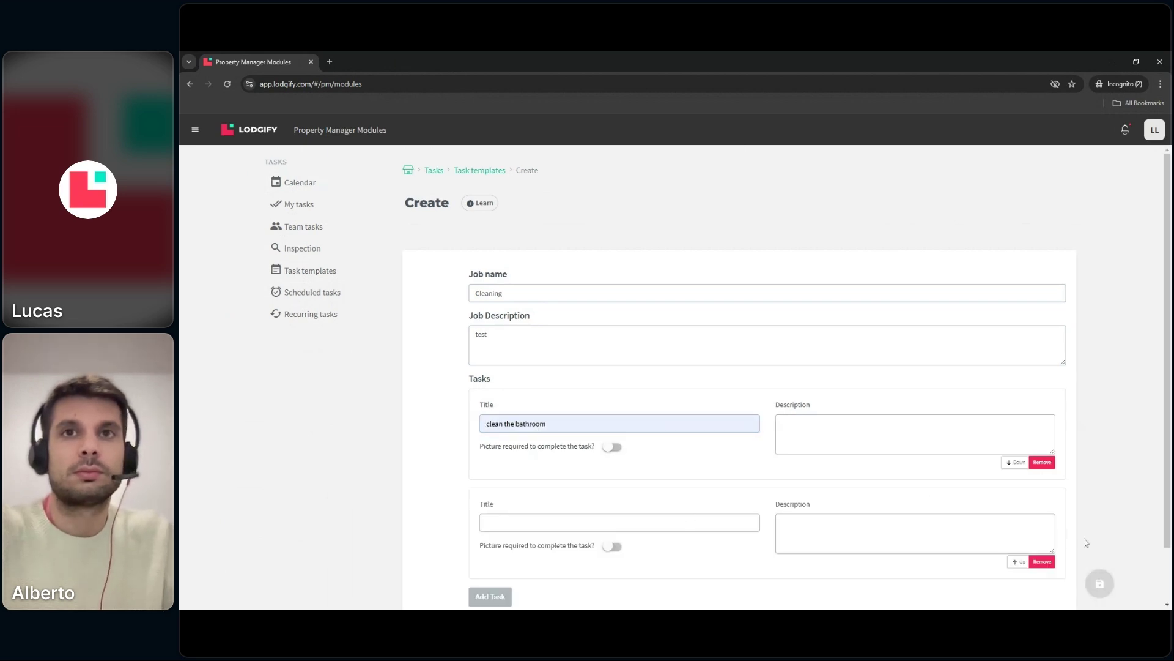
scroll(1086, 542, "down", 1)
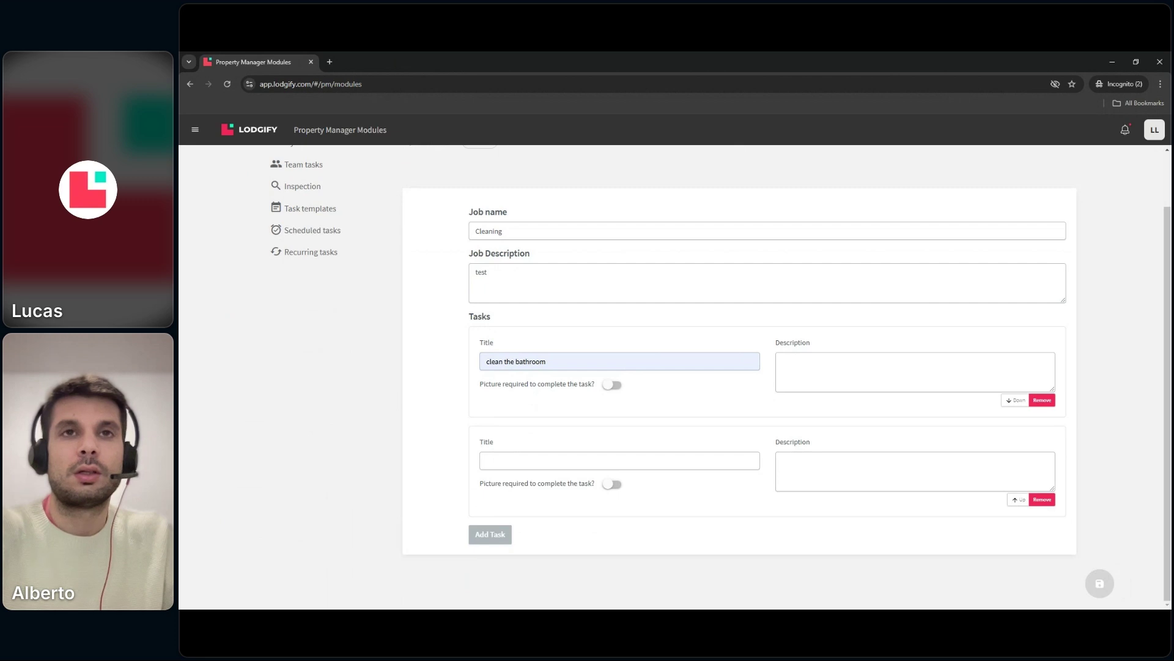
Leave the unsaved template and try again to create a scheduled job
left_click(287, 230)
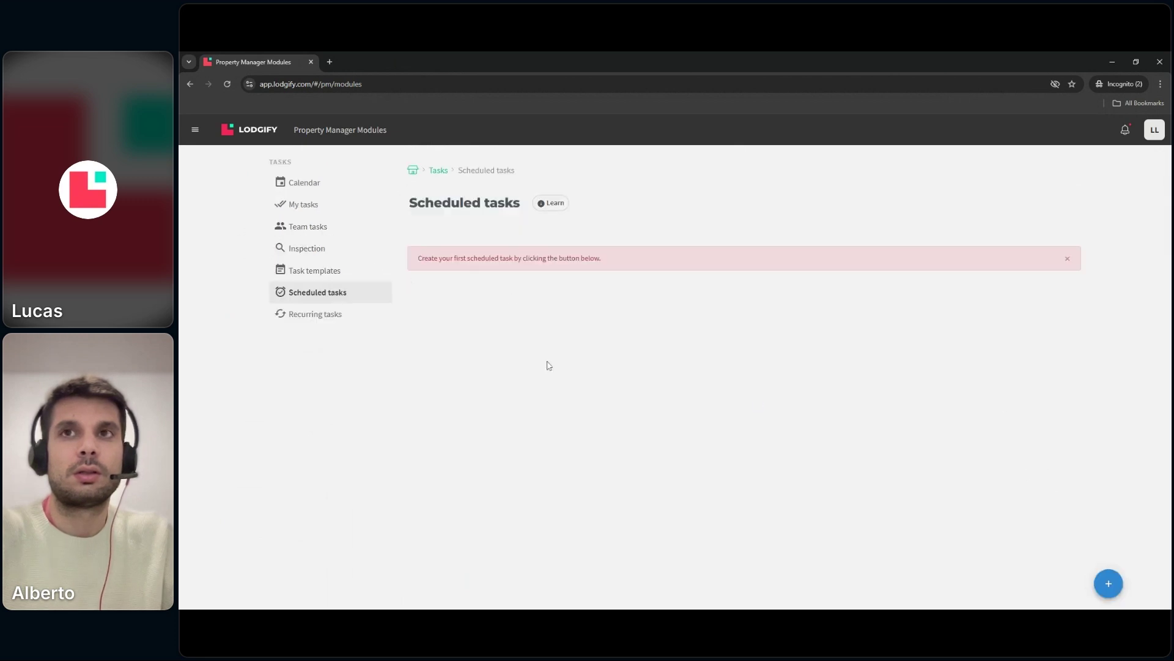
left_click(1107, 580)
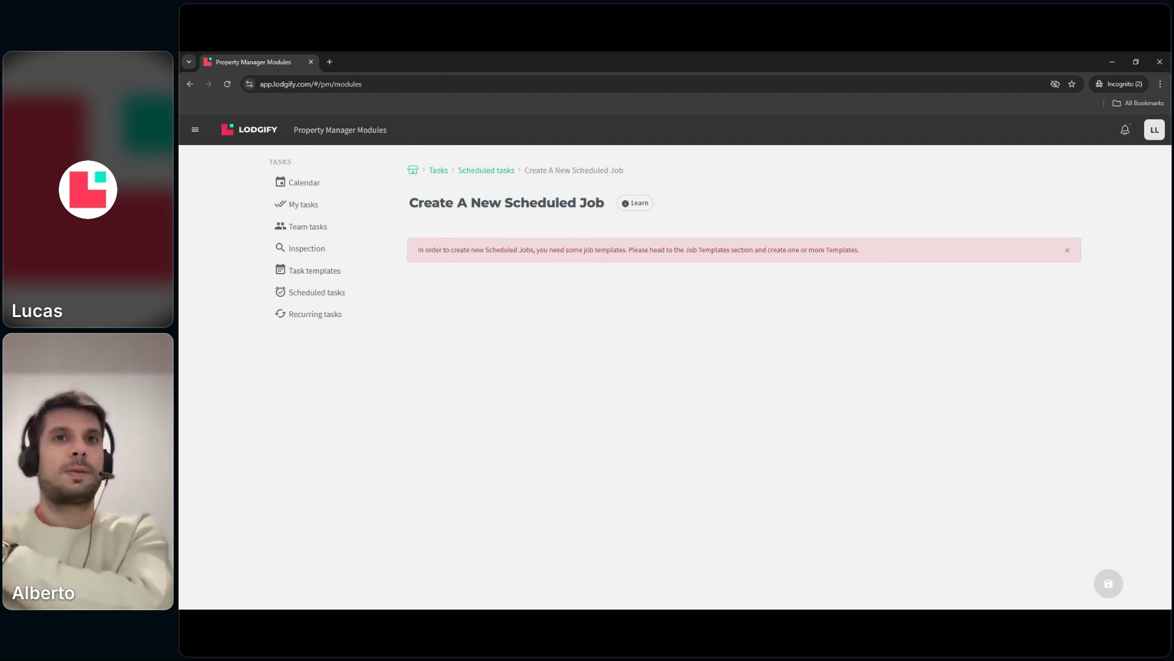
View the Tasks calendar for the days around Nov 15 to Nov 24, 2024
left_click(302, 184)
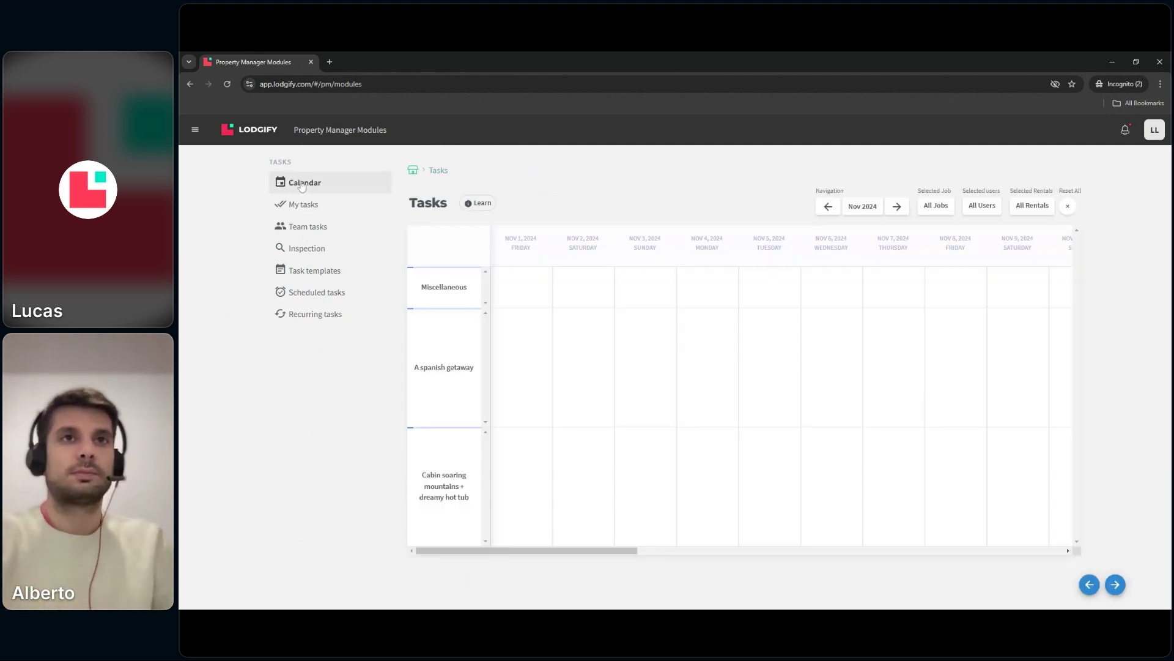
left_click_drag(812, 439, 754, 438)
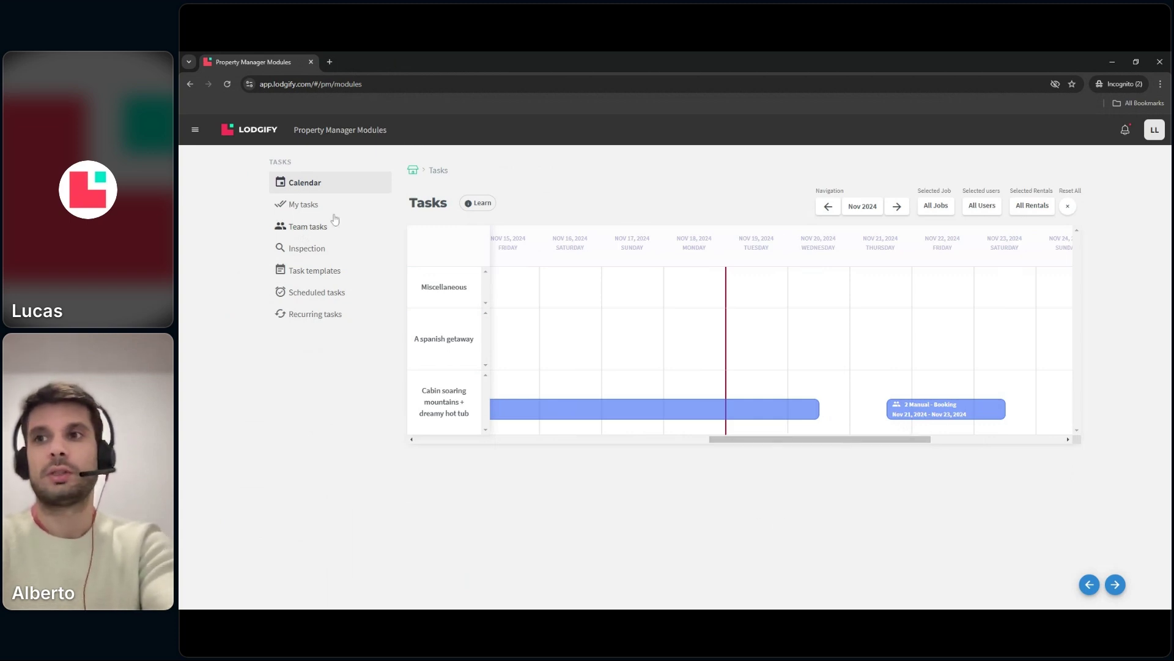
Return to the Control center and open the Owner Statements module
left_click(415, 170)
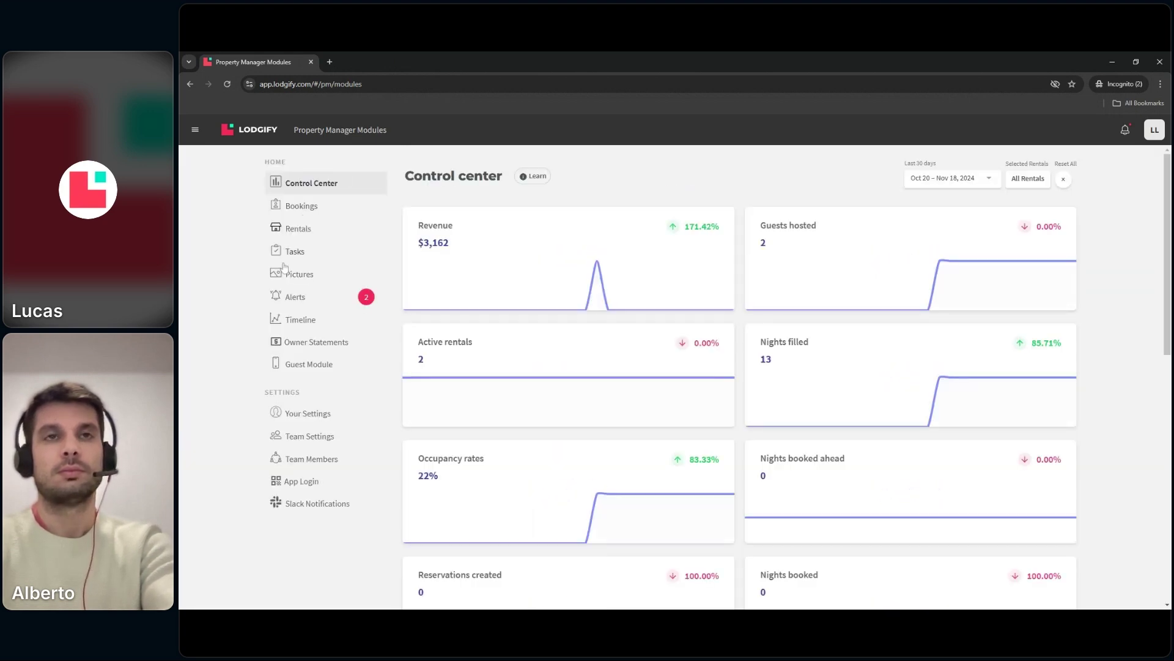
left_click(307, 345)
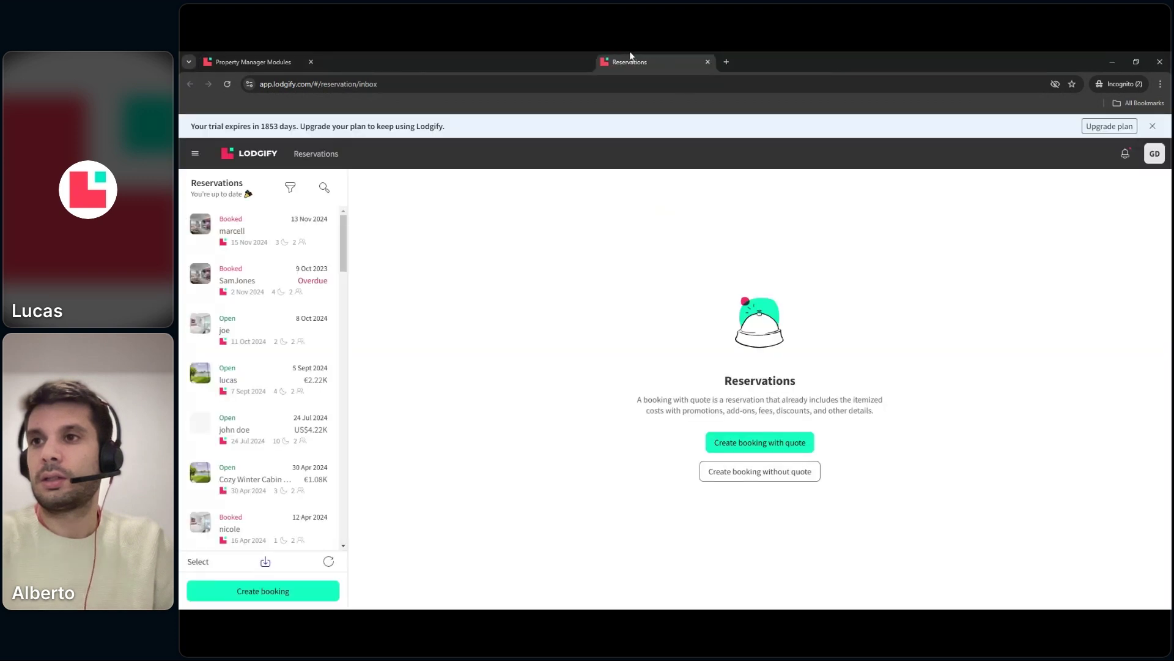
Place the second account's Reservations tab beside the first one and open its PM Modules
left_click_drag(630, 50, 574, 60)
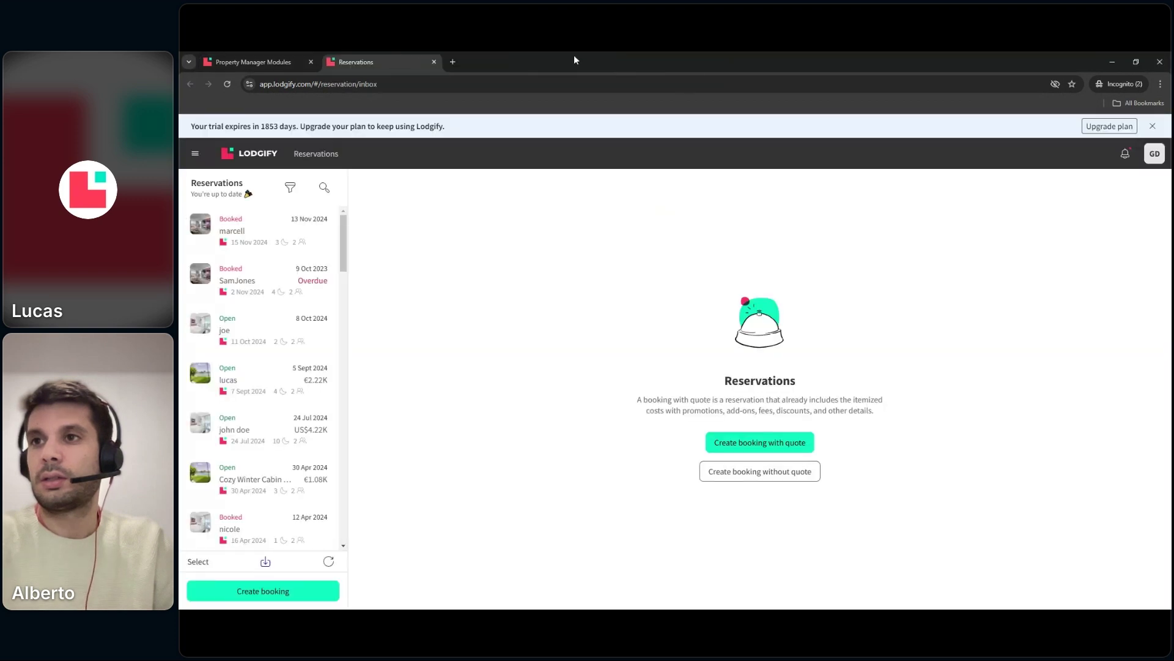
left_click(202, 153)
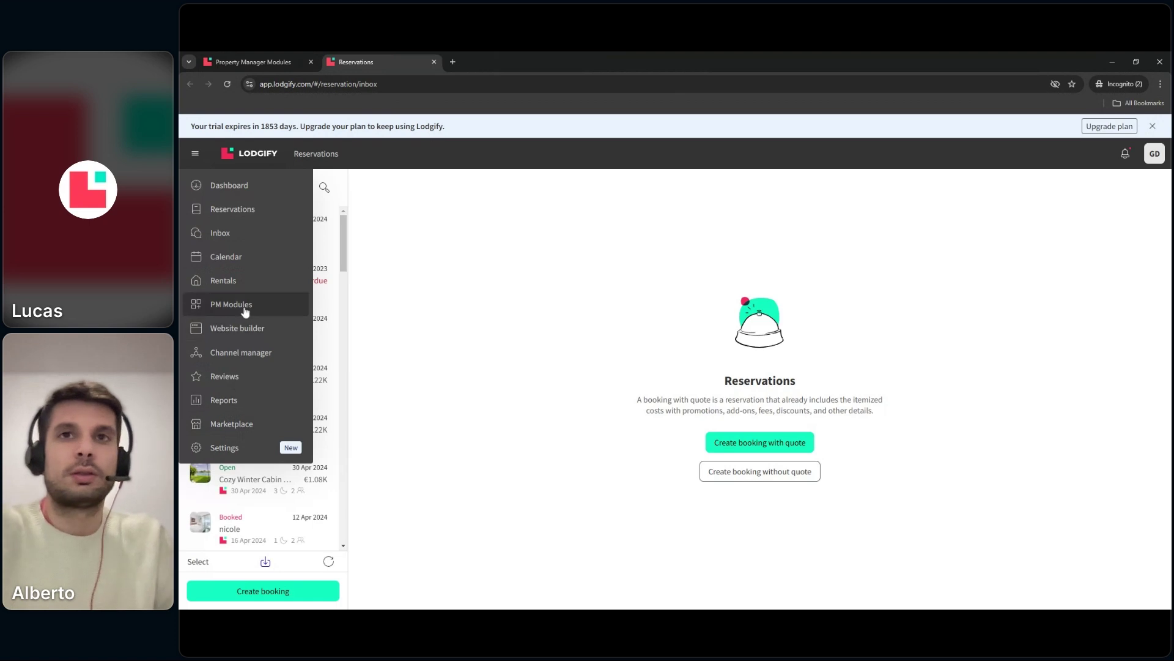
left_click(245, 313)
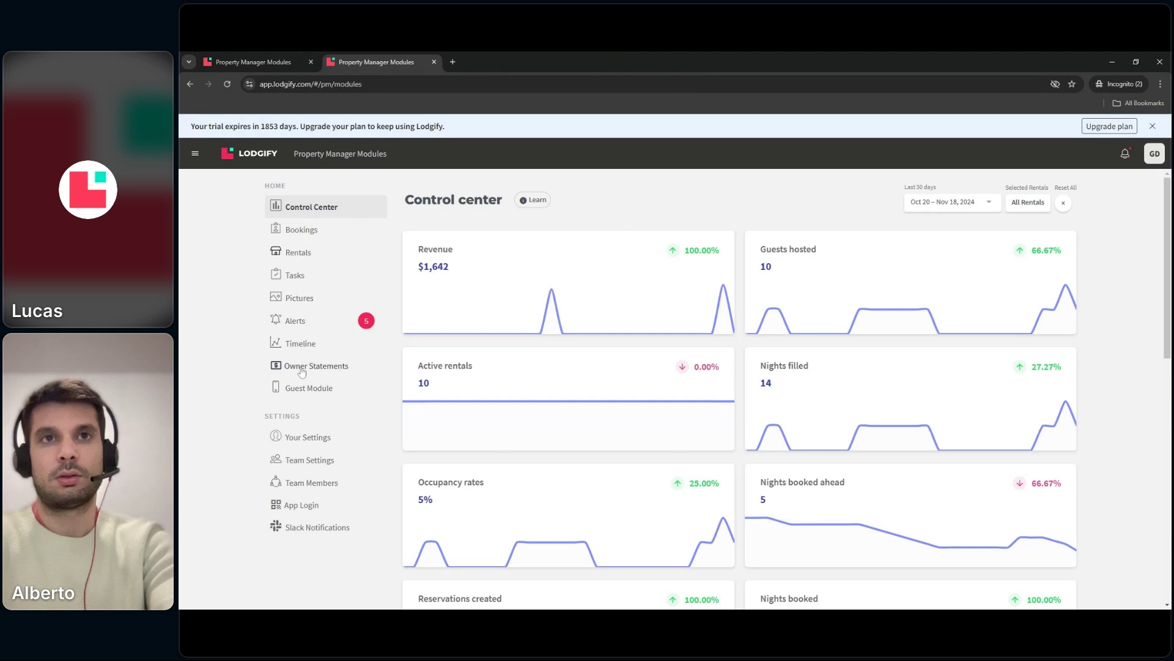
View the Timeline of created jobs and the Guest Module's general settings in the second account
left_click(296, 345)
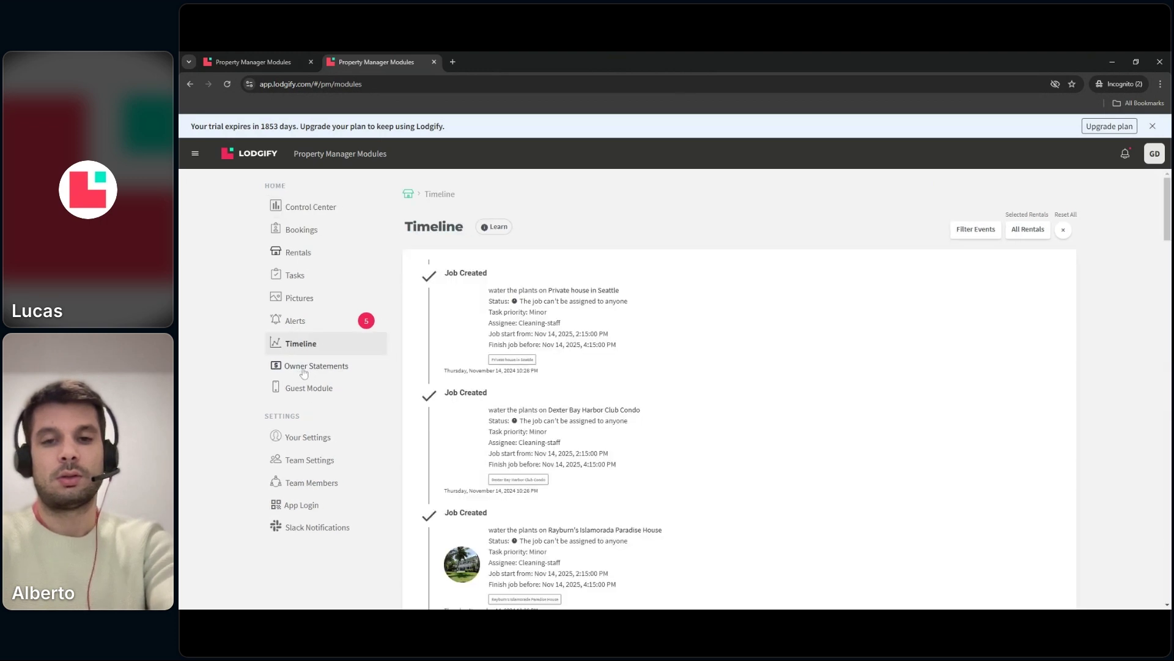
left_click(304, 370)
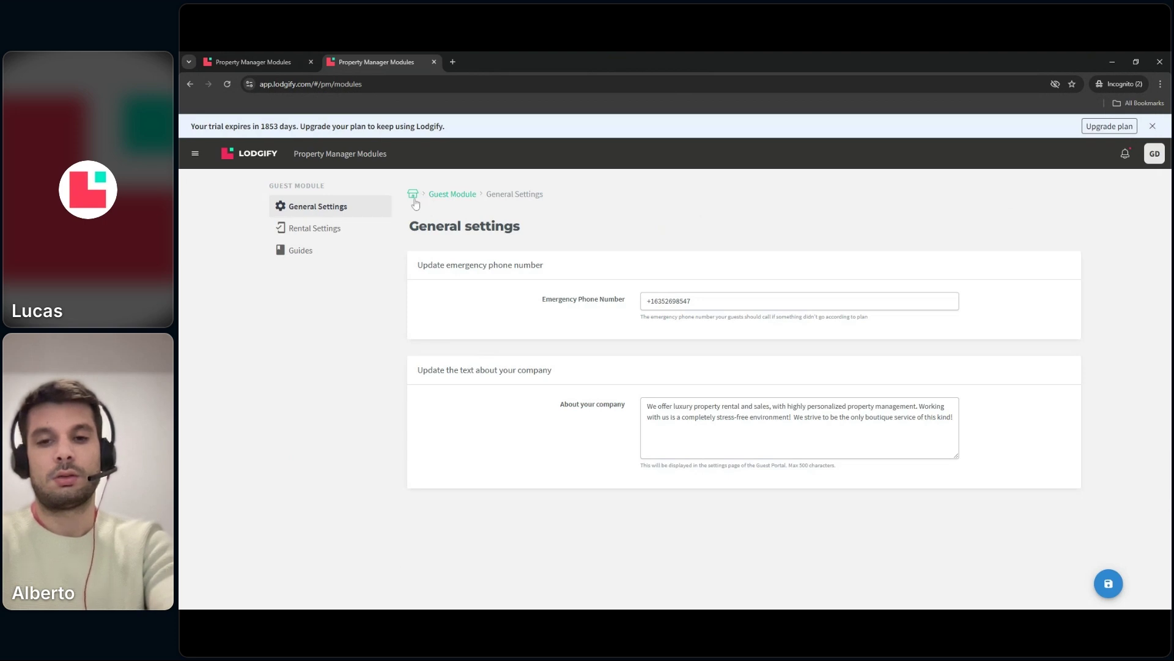
Return to the second account's Control center and close the first account's Property Manager Modules tab
left_click(414, 196)
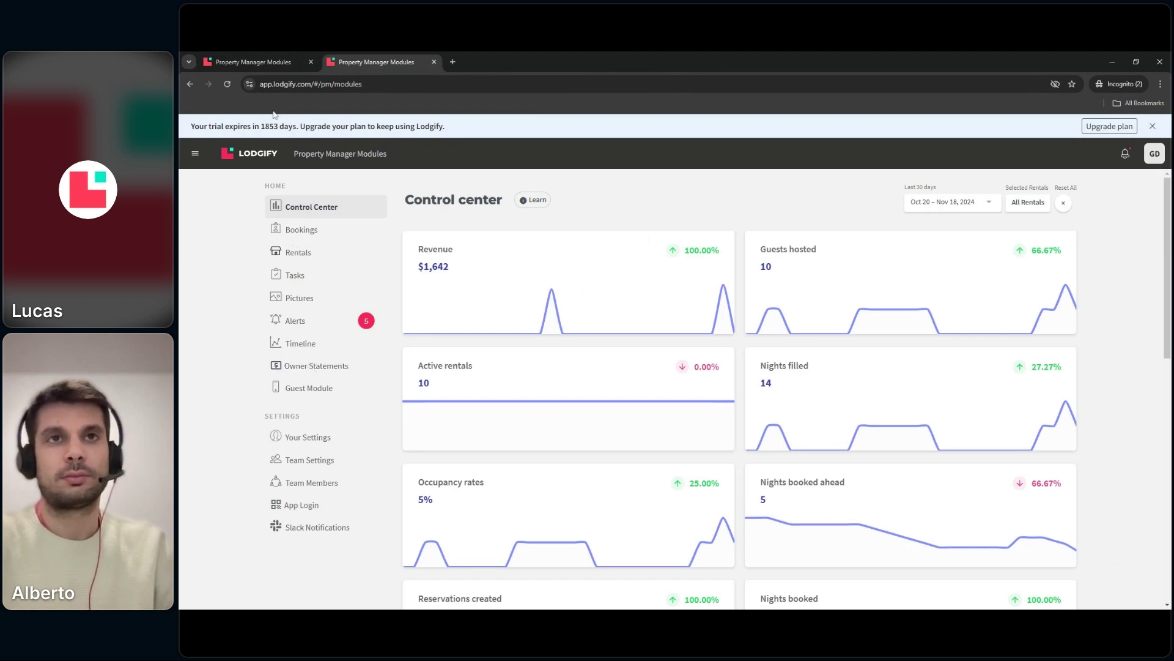
left_click(267, 60)
left_click(395, 61)
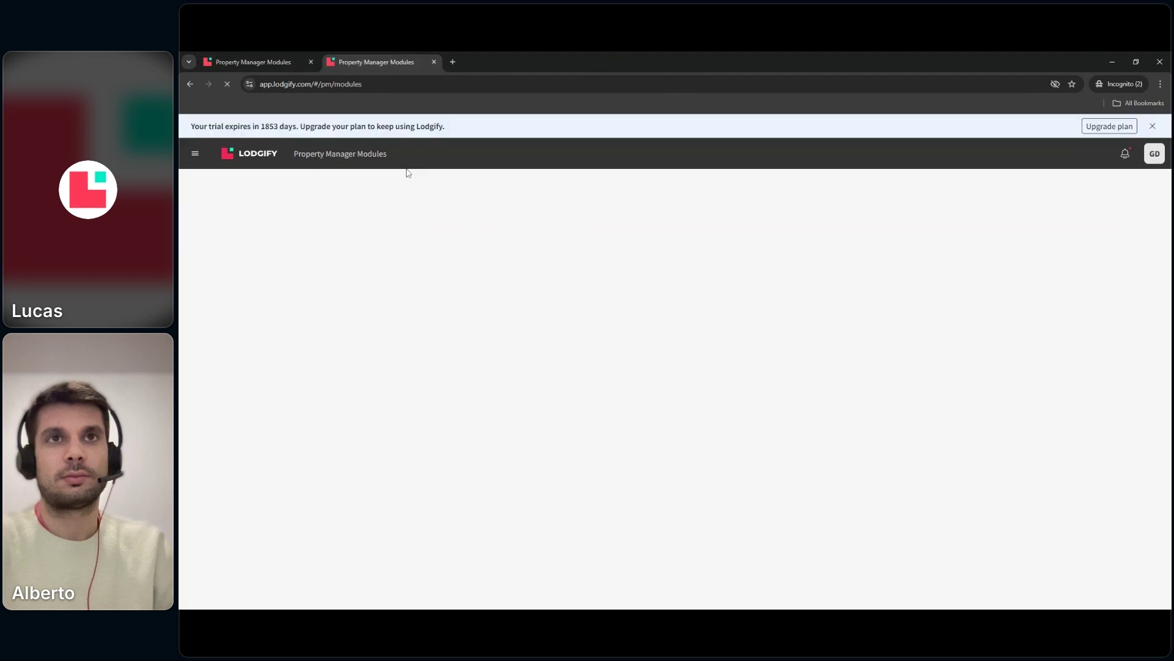
middle_click(274, 56)
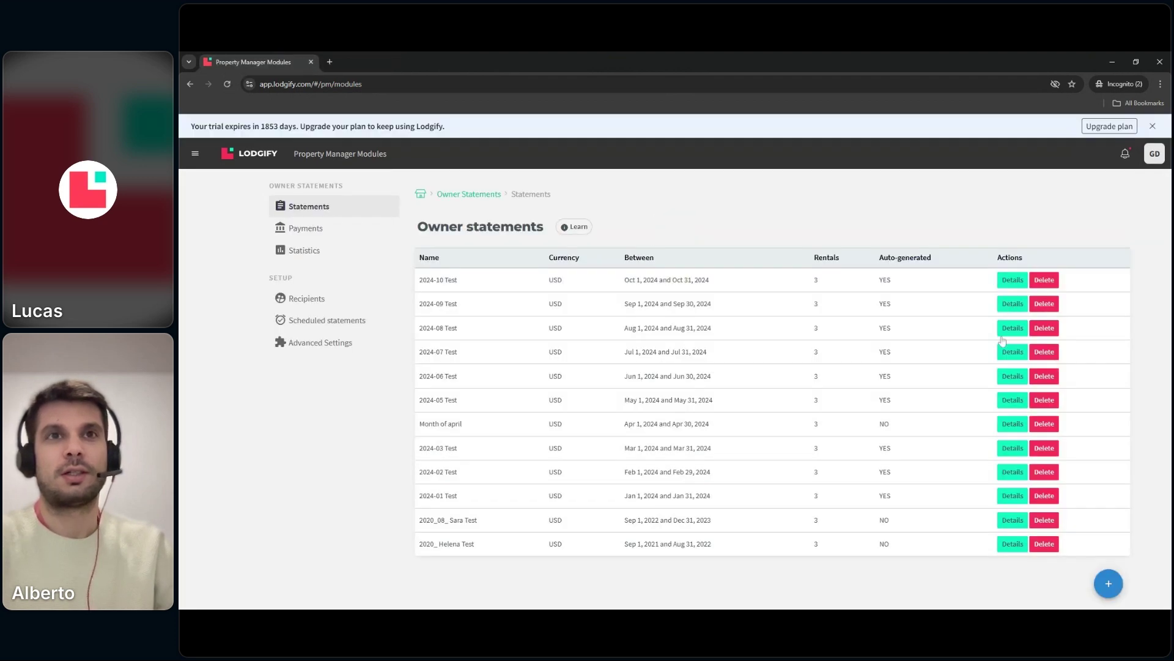
Open the 2024-07 Test owner statement and review its payments summary and its rental, fee, tax, commission and income breakdowns
left_click(1013, 351)
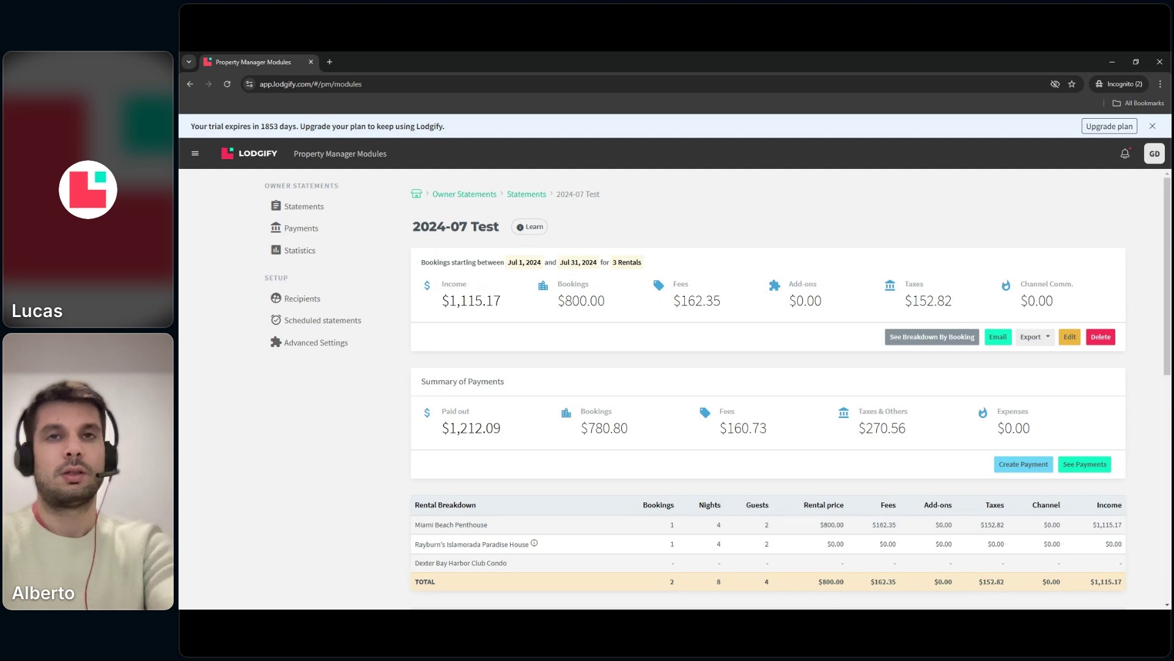
scroll(474, 369, "down", 2)
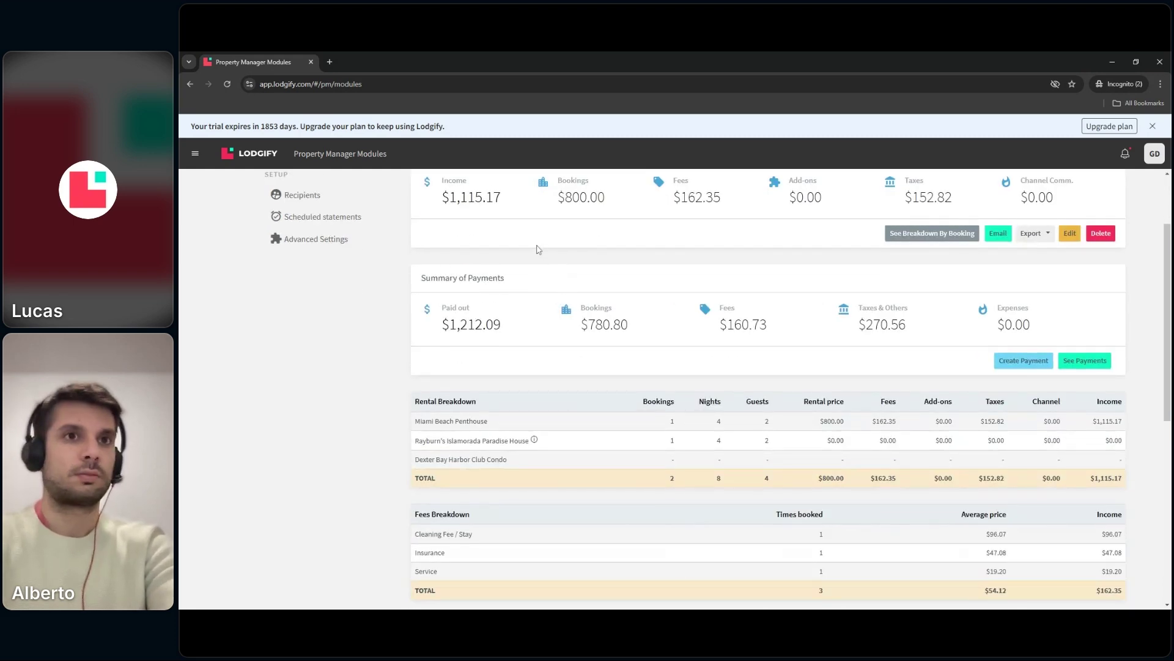
scroll(550, 247, "down", 2)
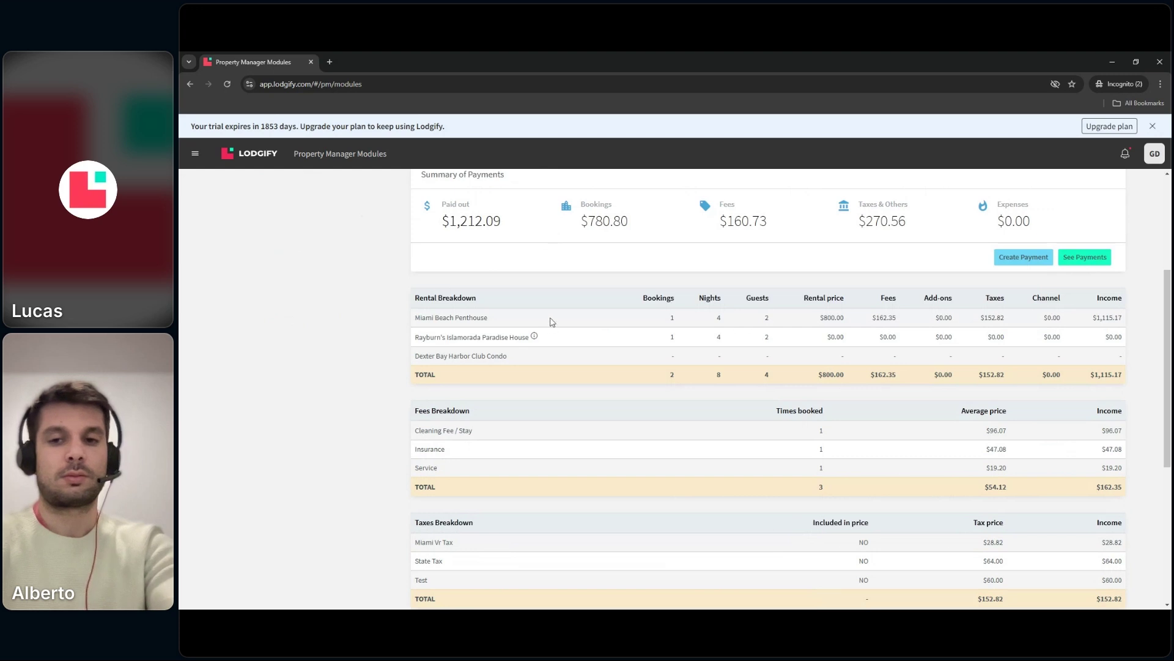
scroll(404, 318, "down", 2)
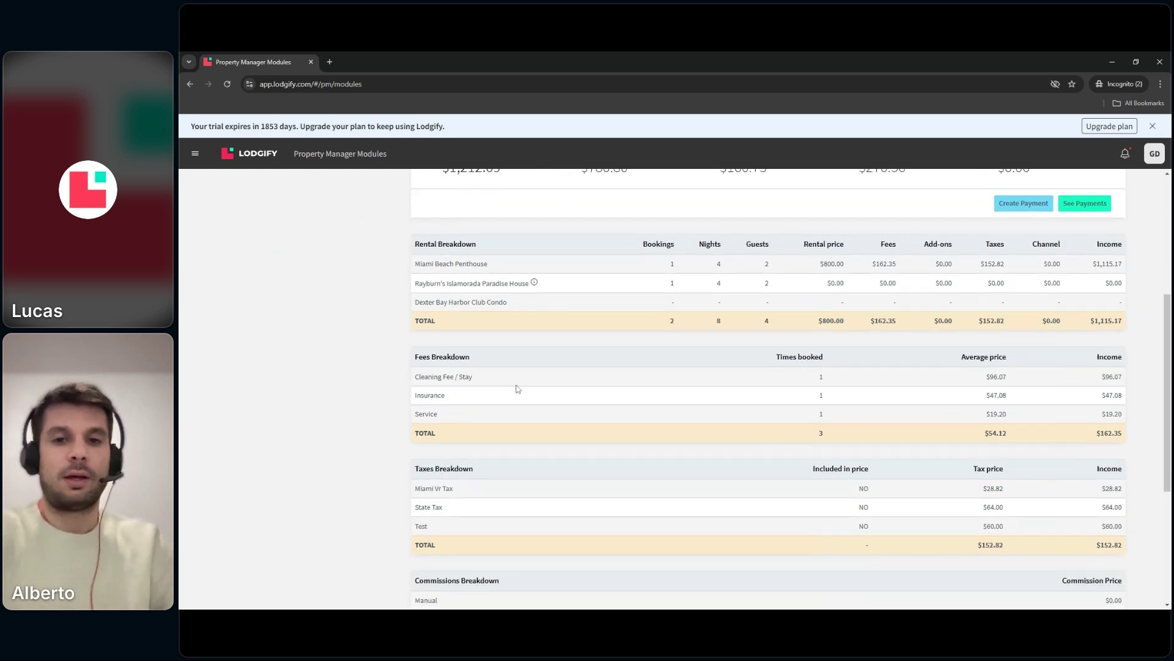
scroll(597, 424, "down", 4)
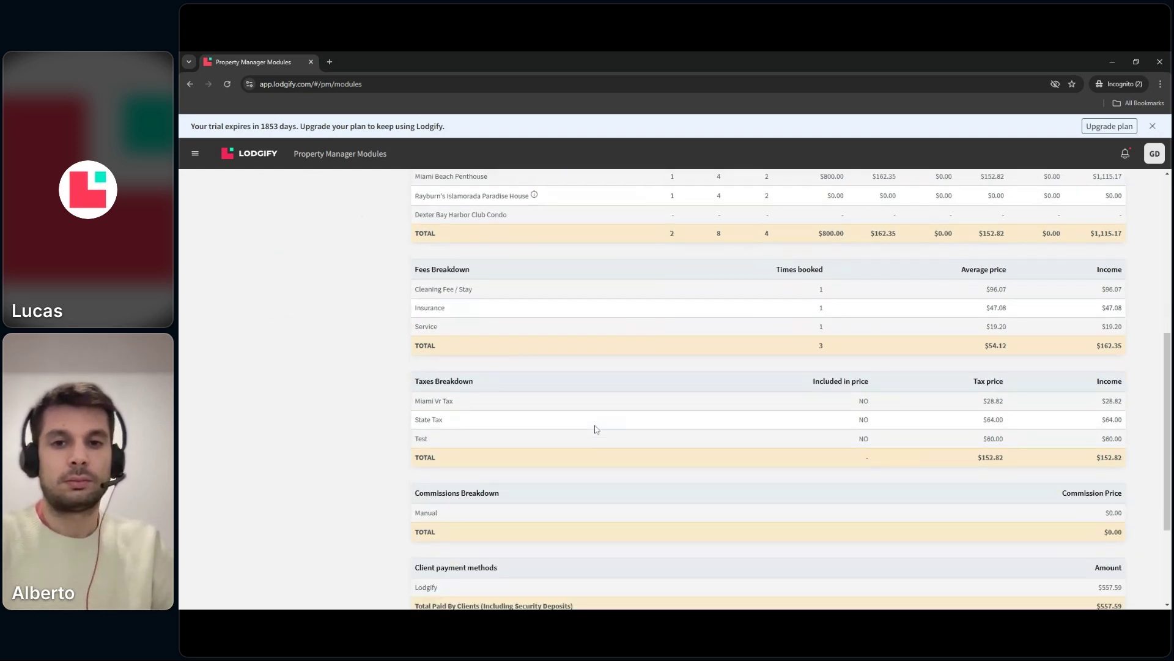
scroll(597, 429, "down", 1)
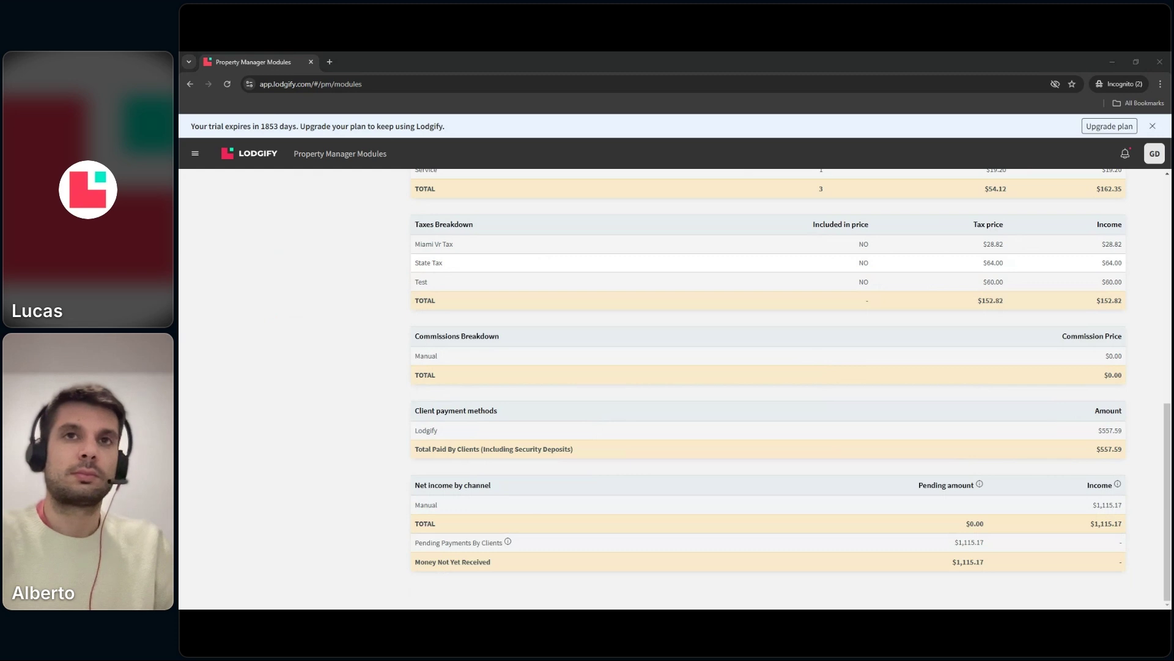
scroll(426, 215, "up", 10)
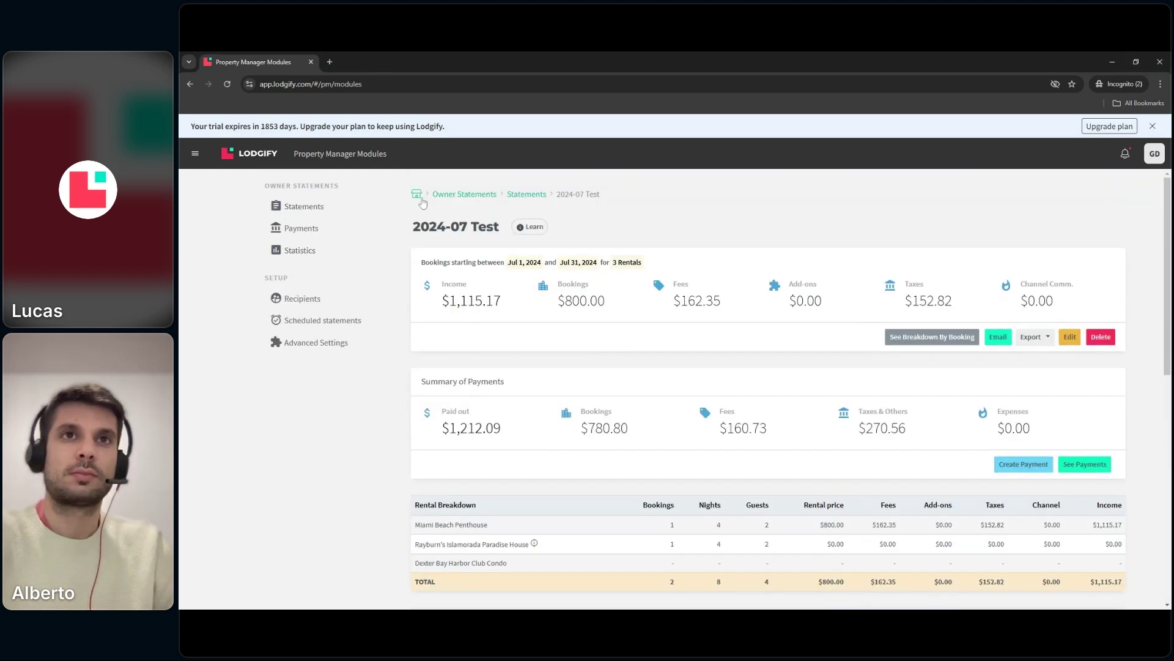
Return to the Control center and open the Guest Module guide of the Cosy Venice Beach condo for editing
left_click(421, 198)
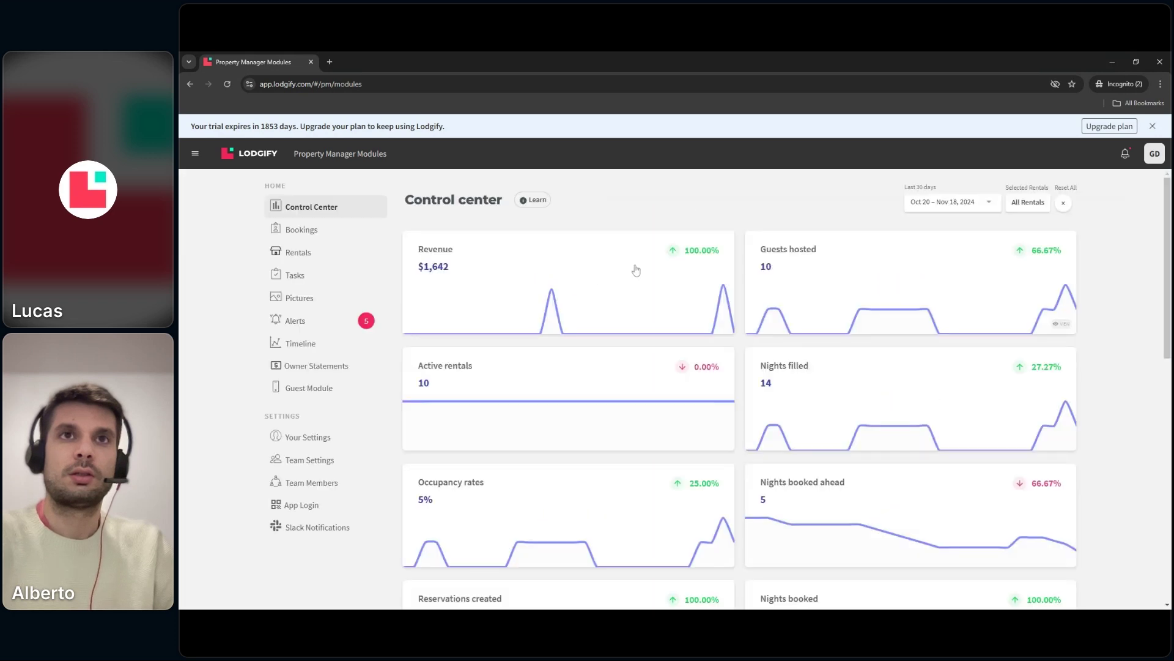
left_click(309, 389)
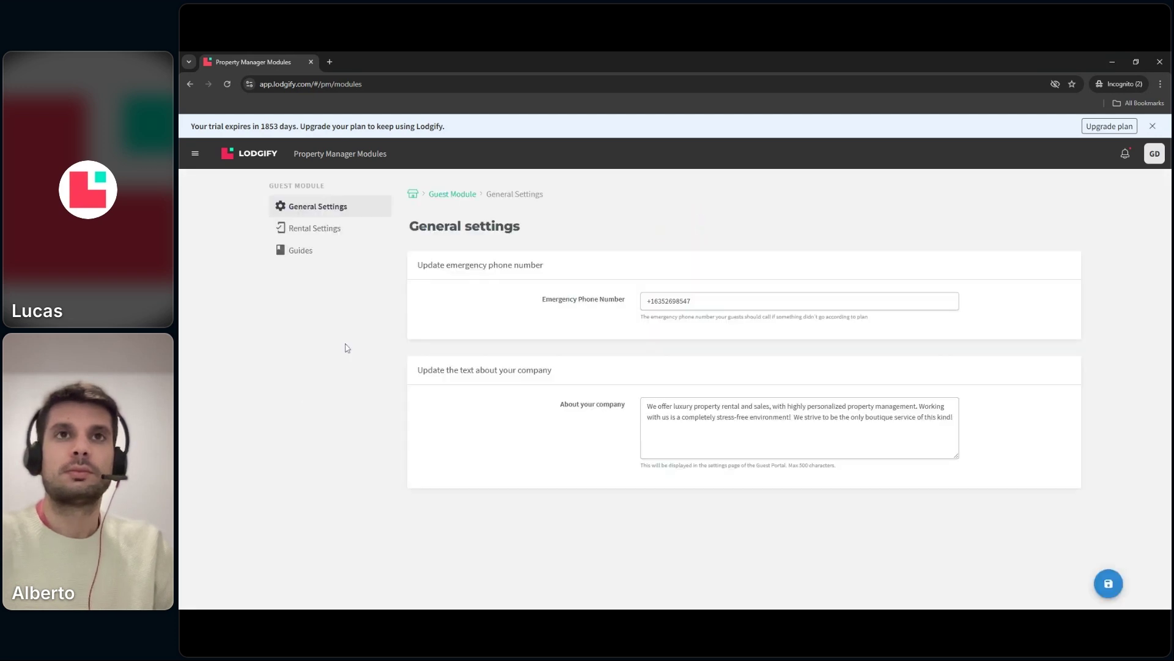
left_click(298, 251)
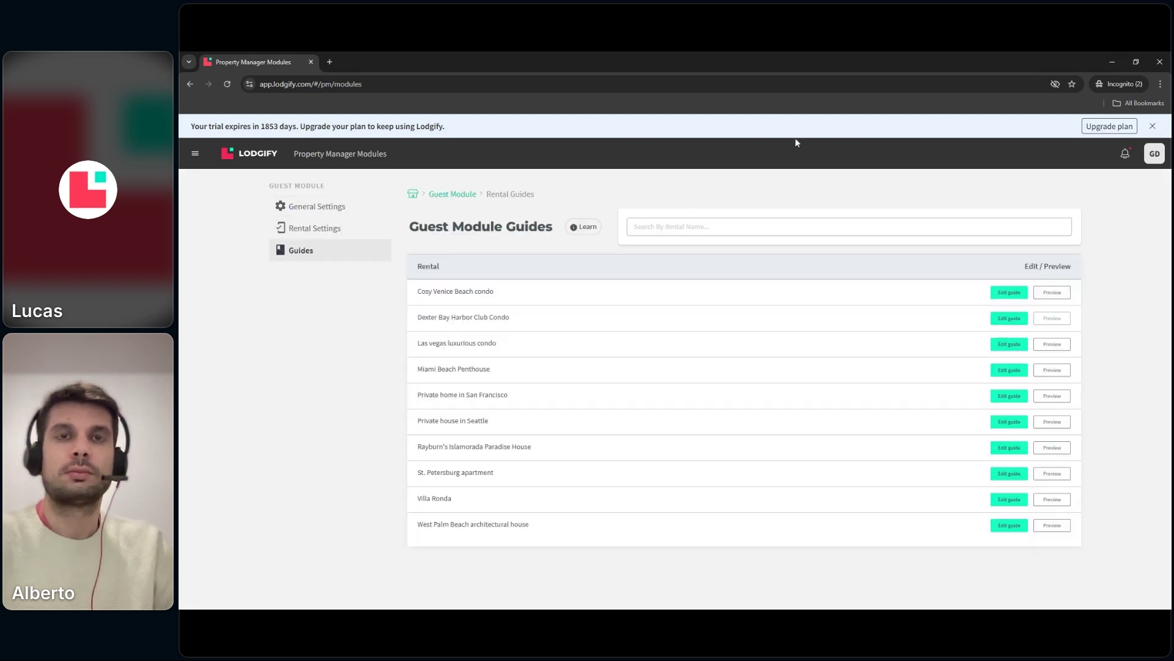
left_click(1010, 292)
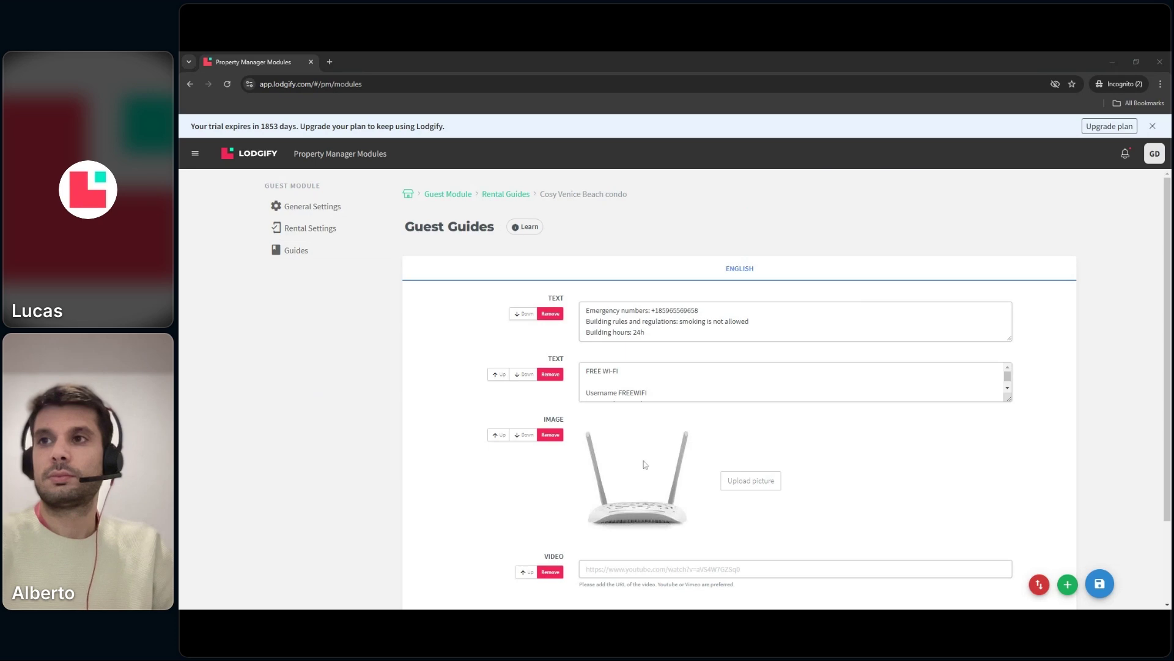
Review the guide's text, image and video sections and the types of content that can be added
scroll(618, 471, "down", 2)
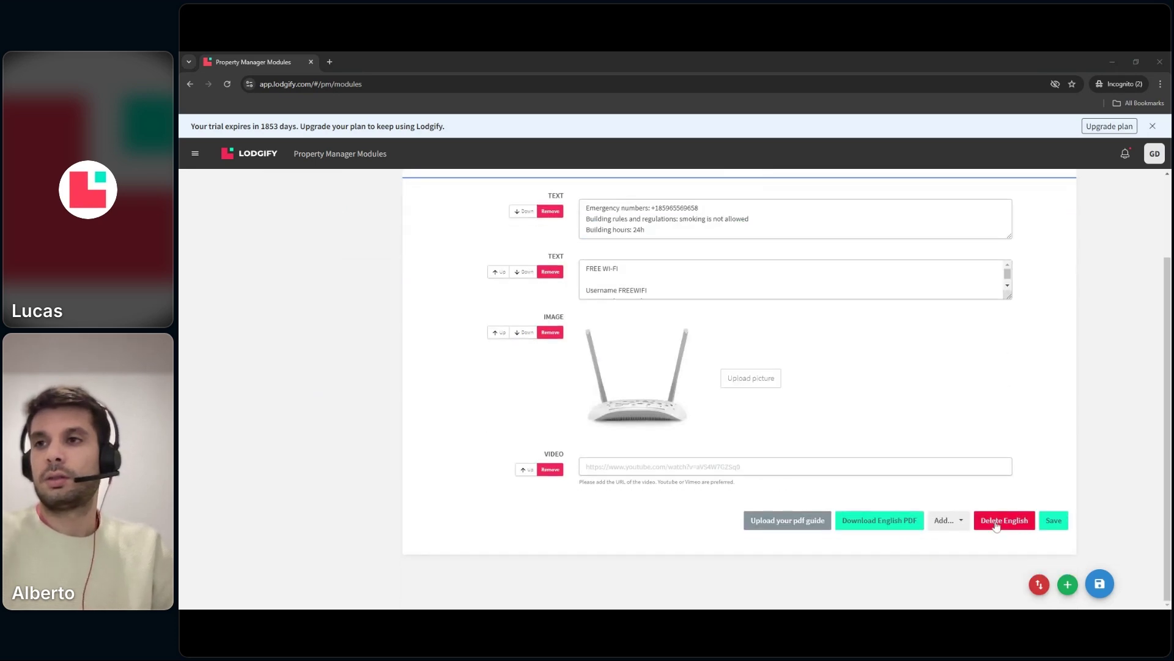
left_click(946, 520)
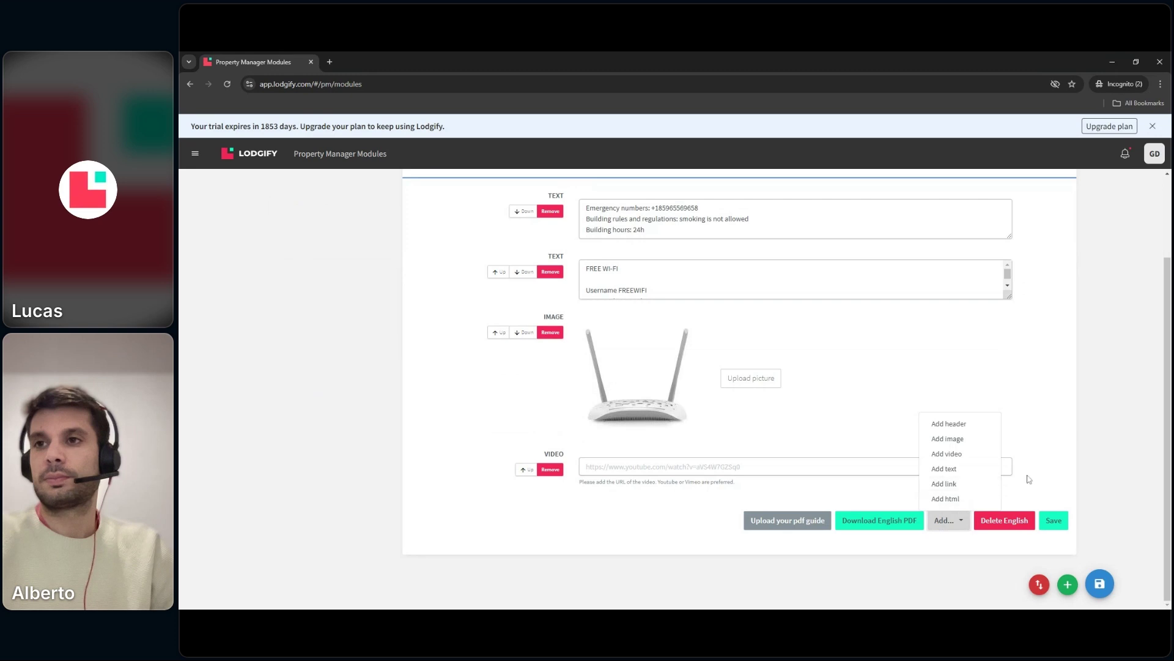
left_click(1044, 463)
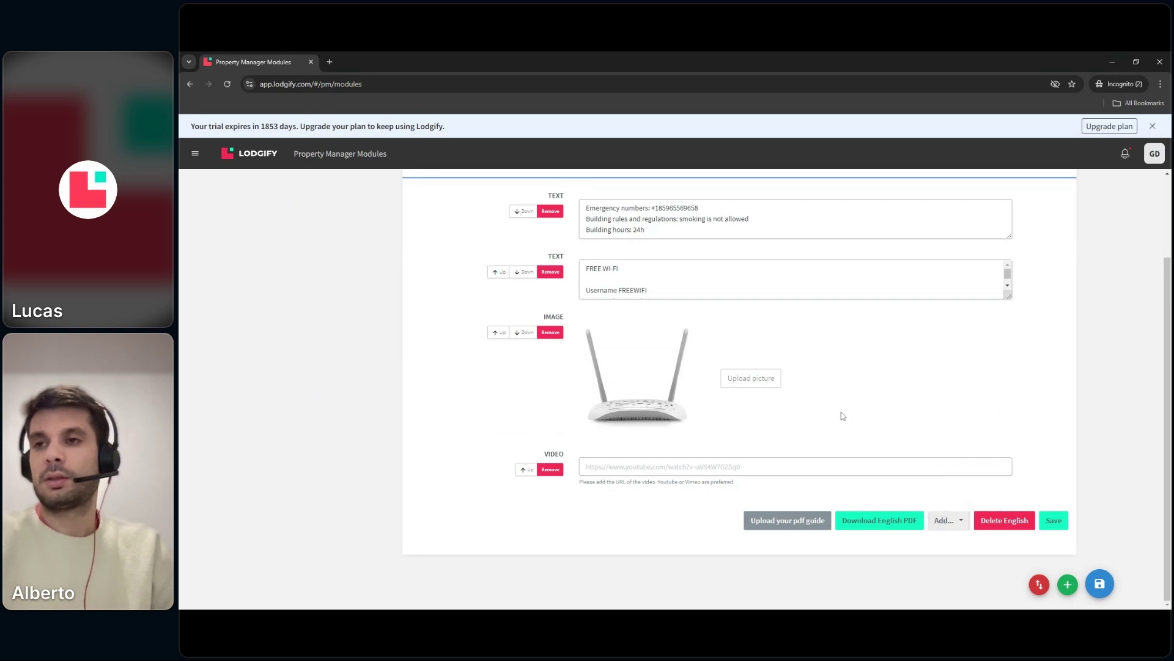
Download the Cosy Venice Beach condo guide as an English PDF and read through it in its own tab
left_click(881, 520)
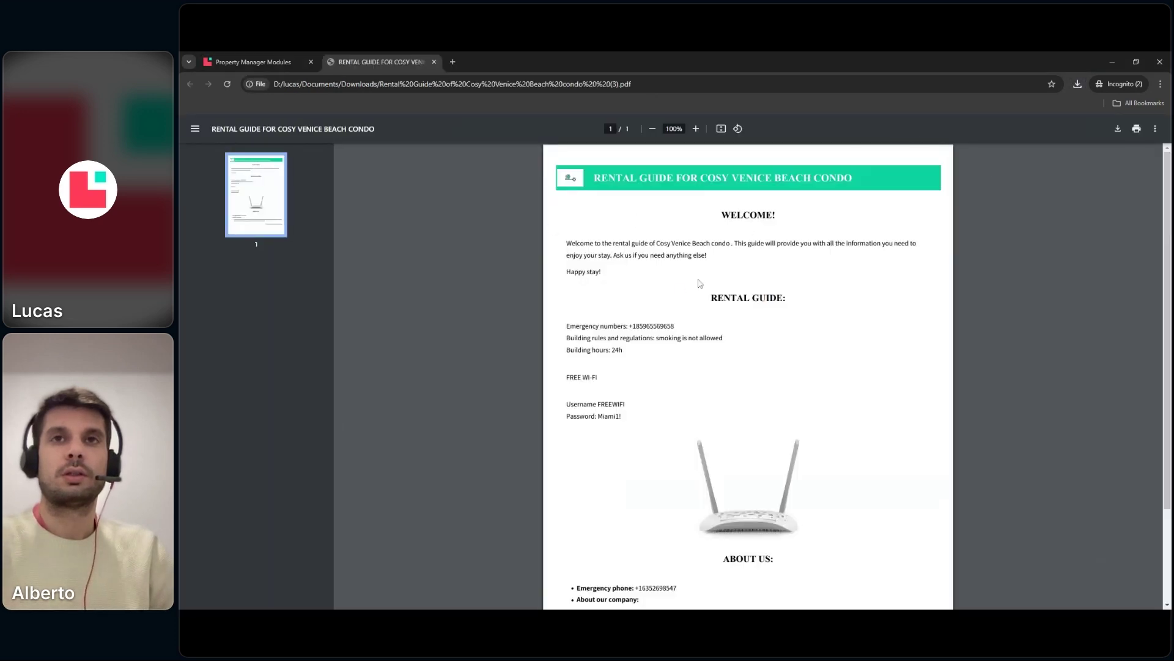
scroll(697, 280, "down", 2)
scroll(707, 286, "up", 2)
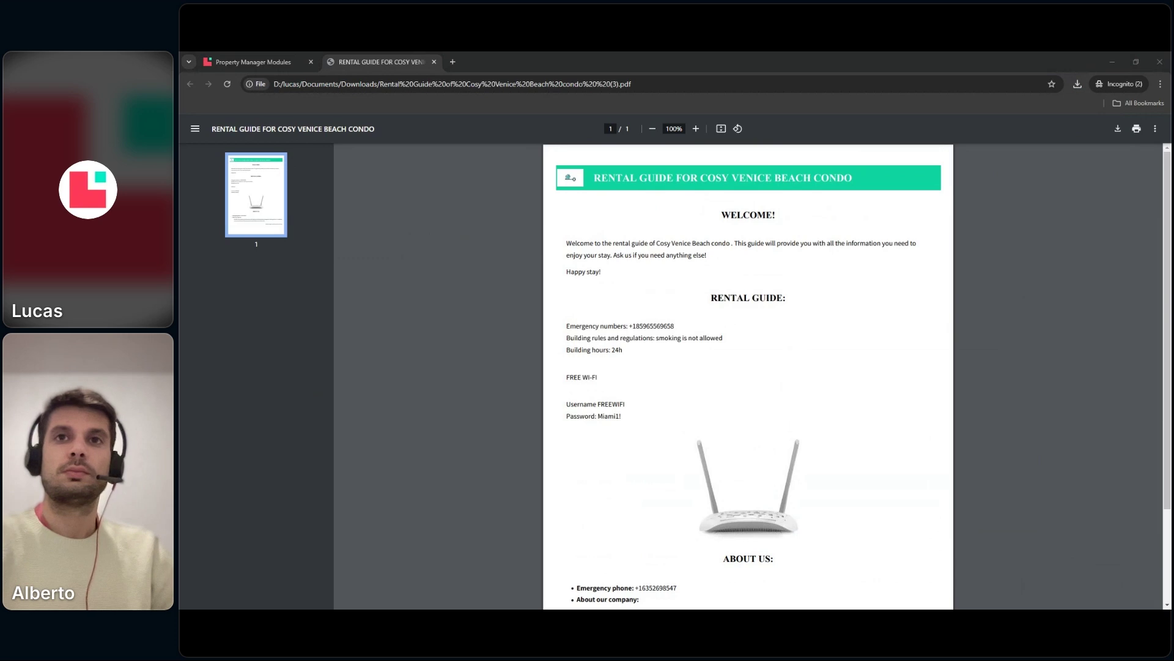
left_click(240, 64)
left_click(372, 63)
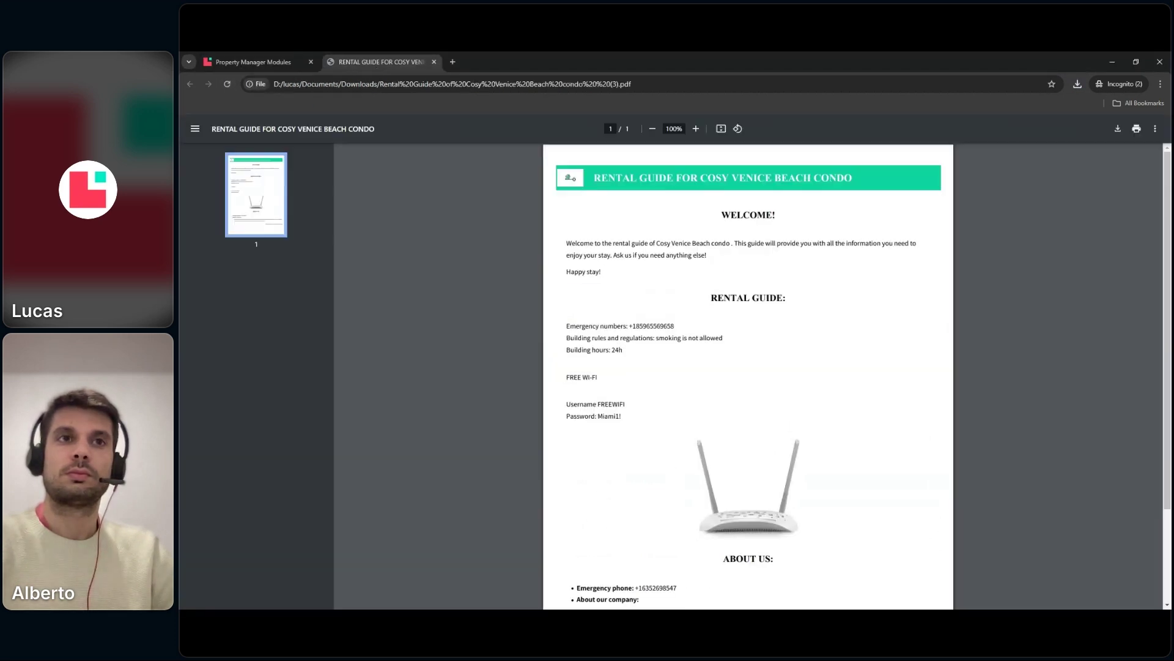